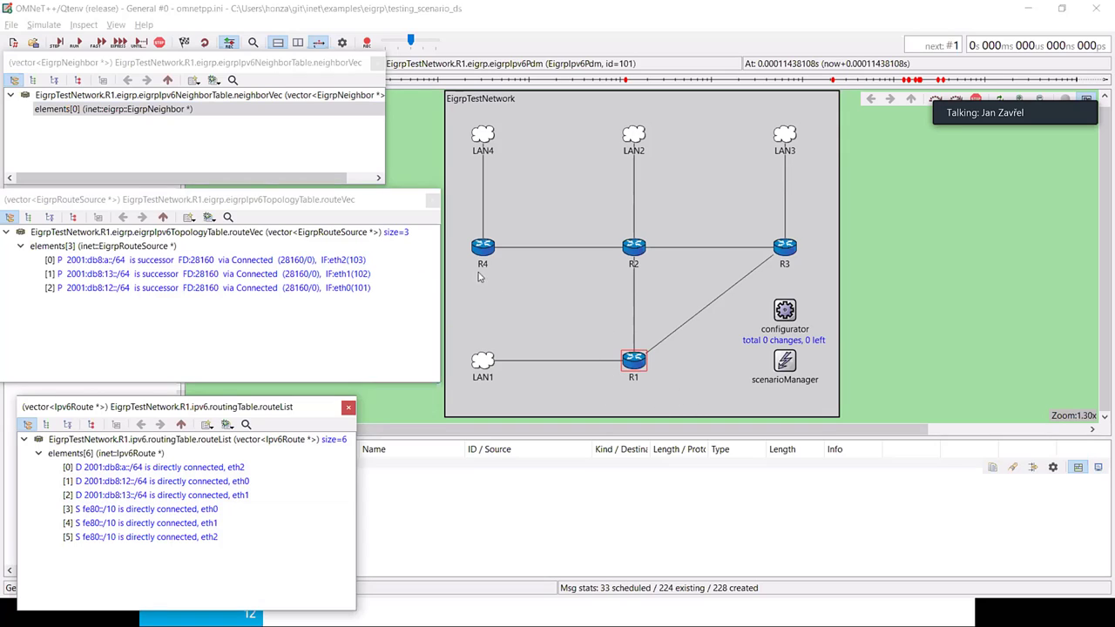
# Step: Examine R1's IPv6 neighbor, EIGRP topology and routing table inspectors, rearranging the windows so all three stay readable
pyautogui.click(267, 157)
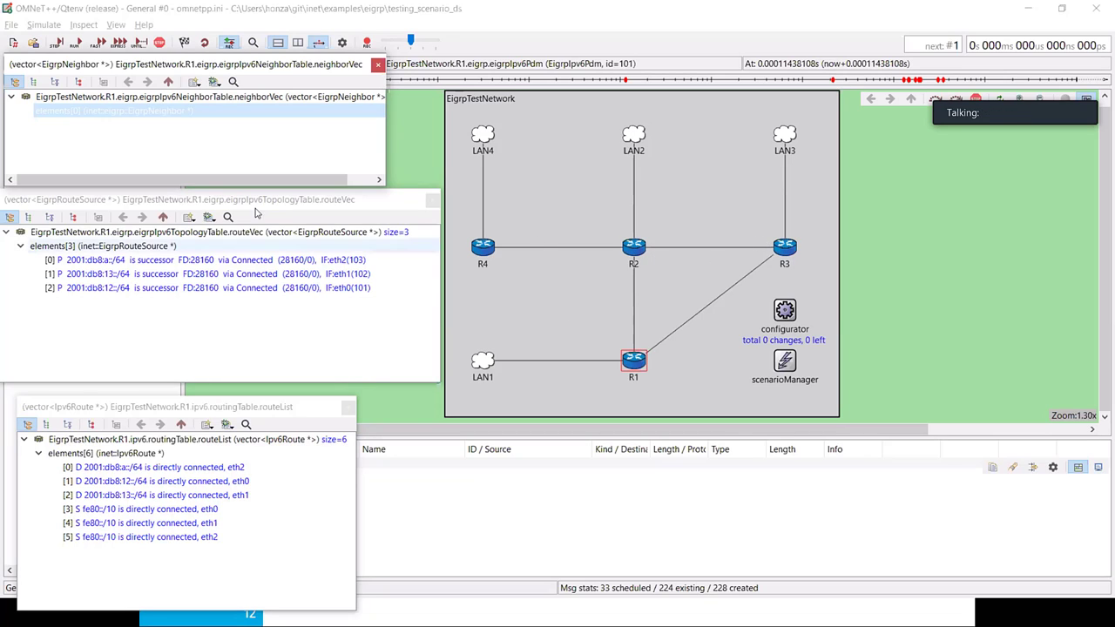
pyautogui.moveTo(269, 202); pyautogui.dragTo(304, 213)
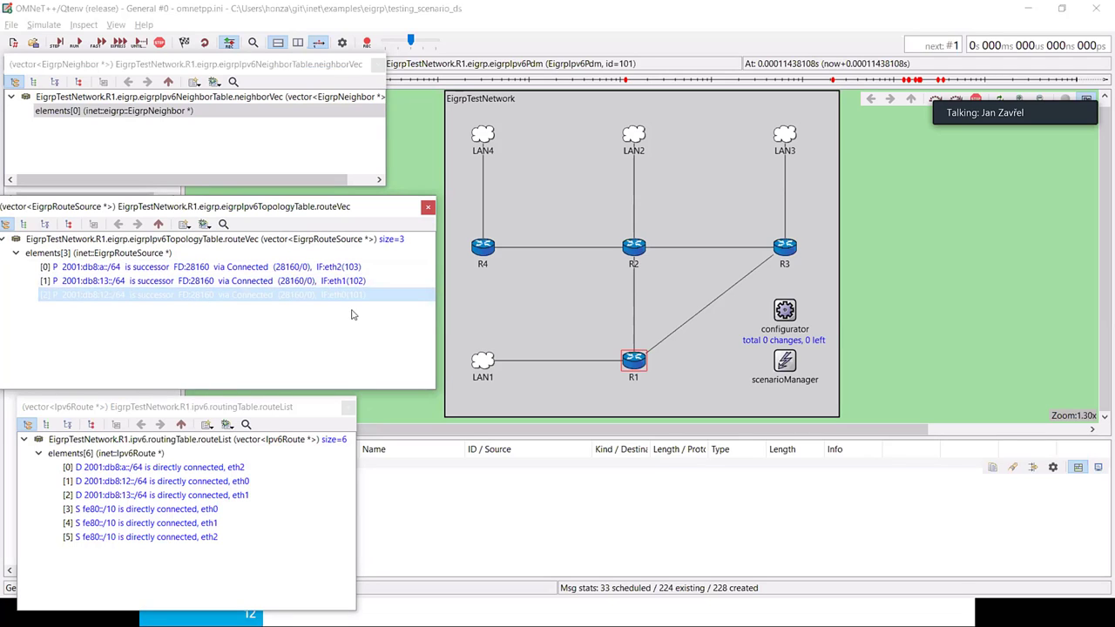
pyautogui.click(222, 268)
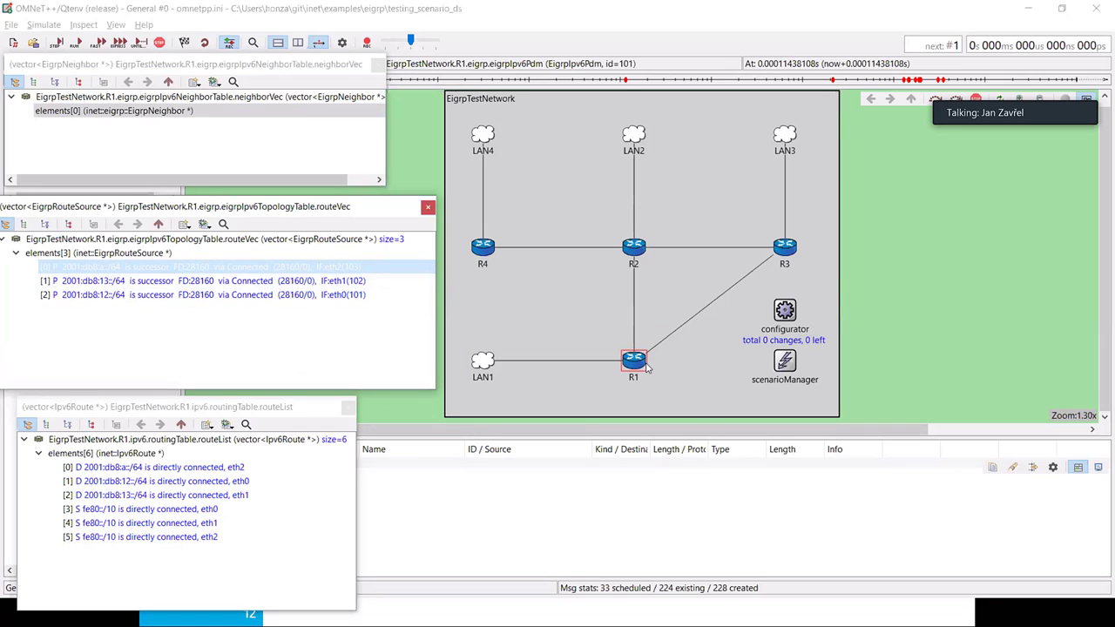
pyautogui.click(234, 411)
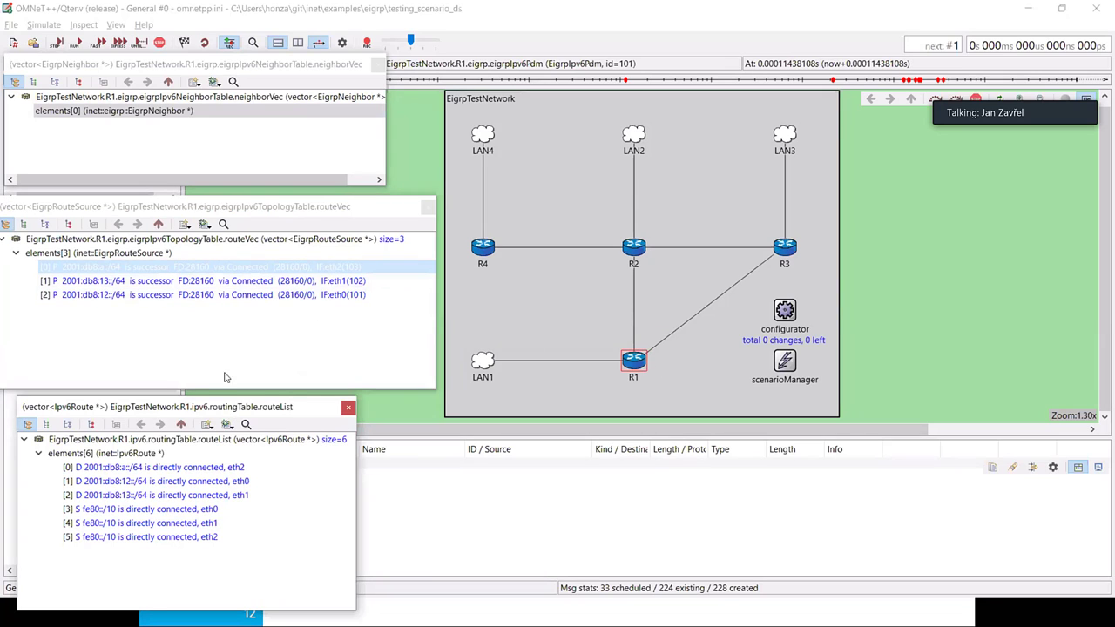
pyautogui.moveTo(234, 407)
pyautogui.mouseDown()
pyautogui.moveTo(224, 400)
pyautogui.moveTo(225, 411)
pyautogui.mouseUp()
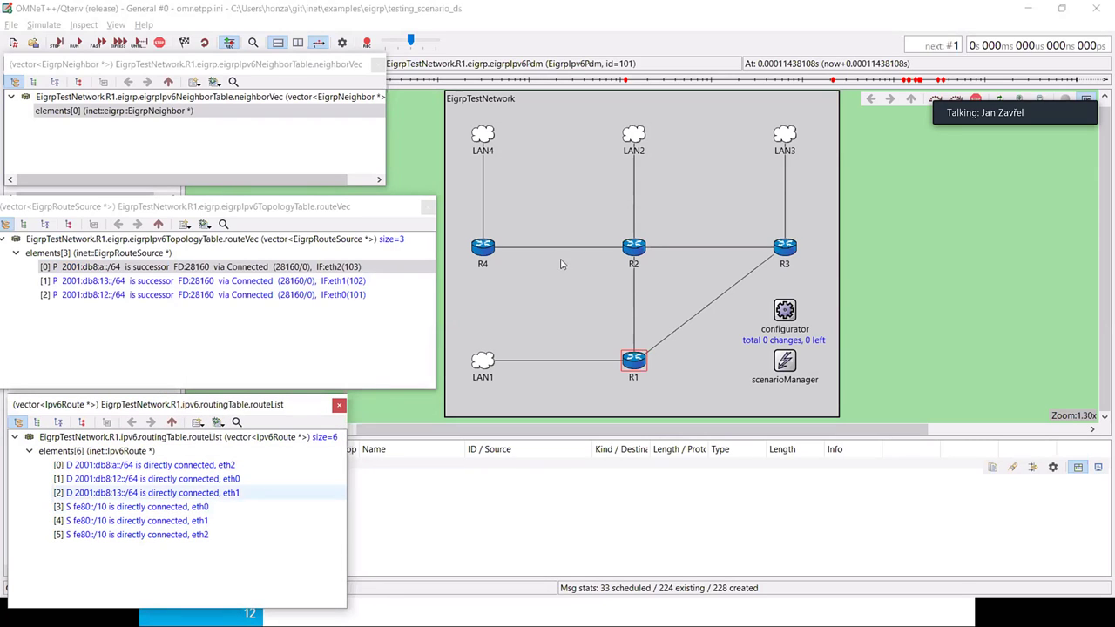
# Step: Run the simulation through the first EIGRP hello exchange, pause it, and expand R1's neighbor table to inspect the R2 entry
pyautogui.click(79, 42)
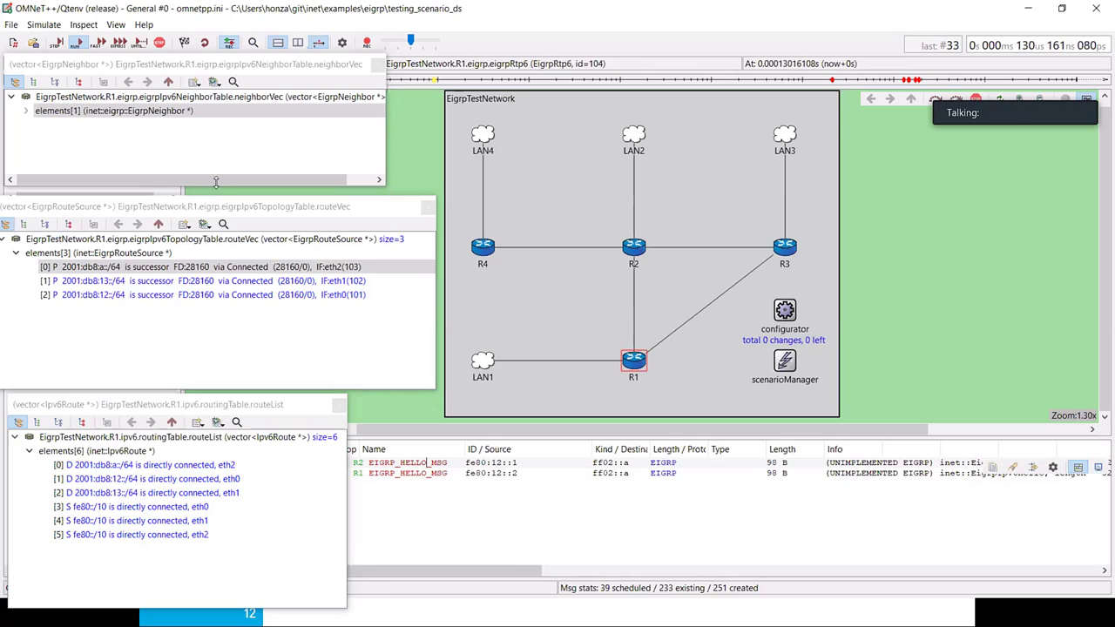
pyautogui.click(56, 43)
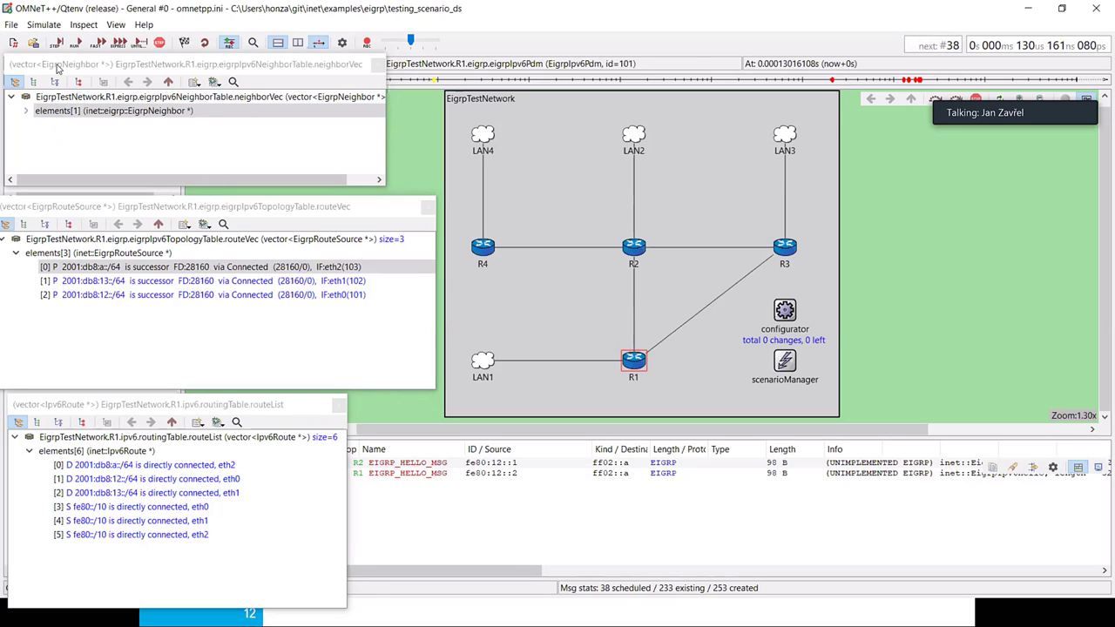
pyautogui.click(25, 111)
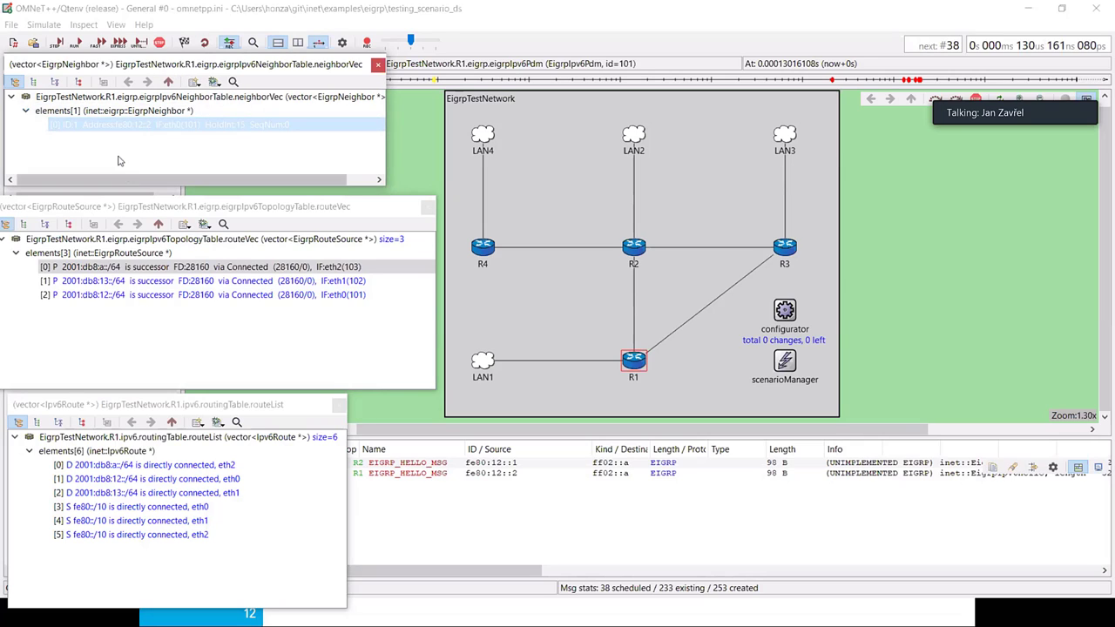
pyautogui.click(120, 113)
pyautogui.click(129, 124)
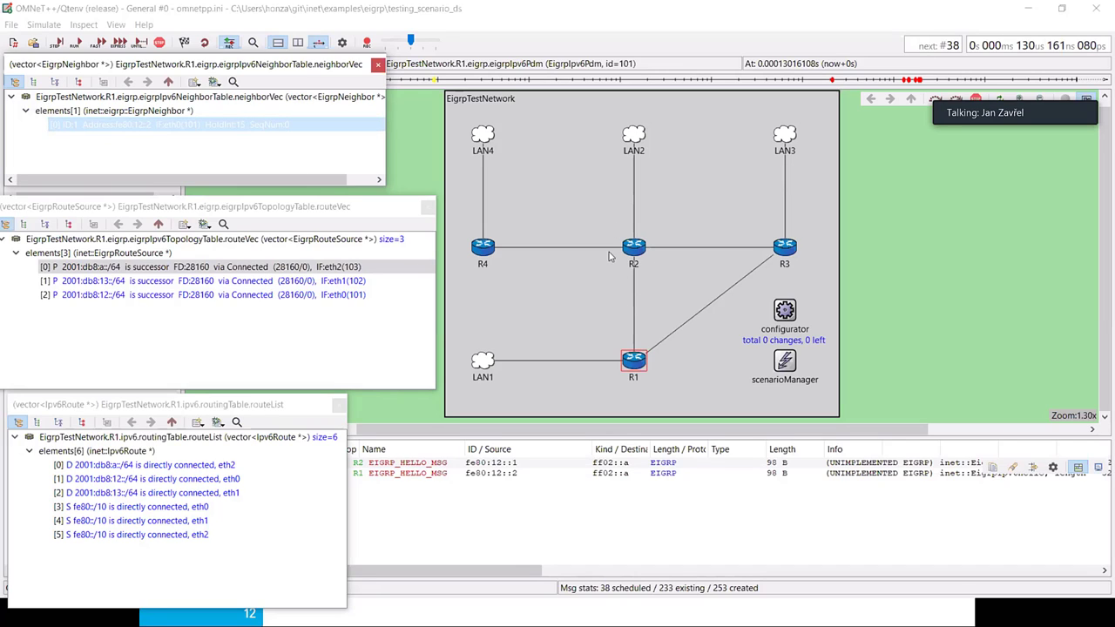
pyautogui.click(635, 250)
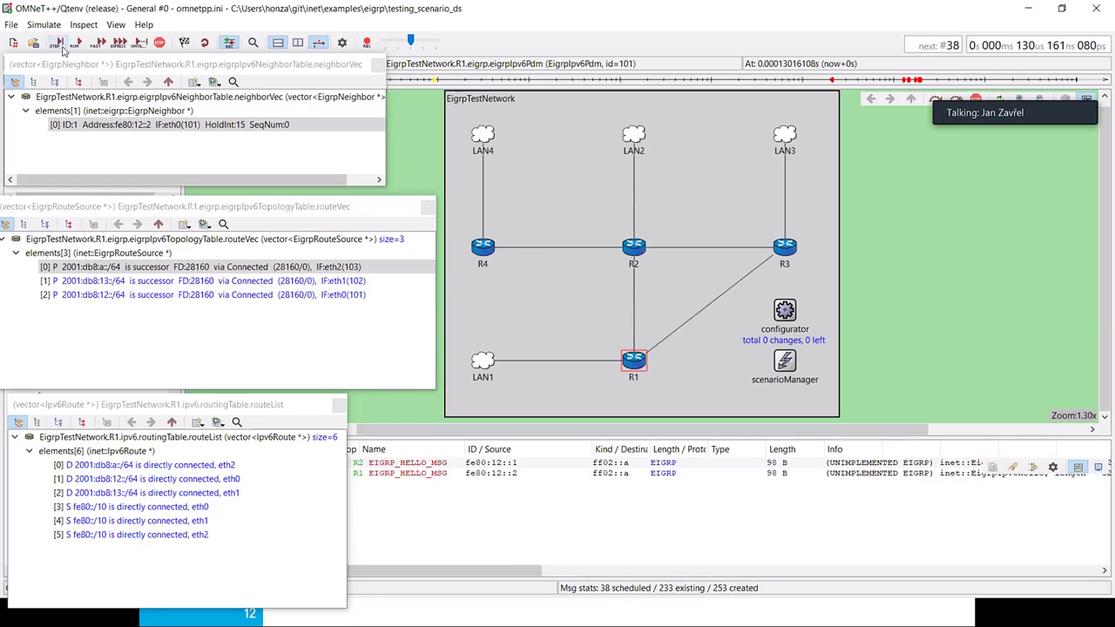
# Step: Continue the simulation until R1 has processed R2's EIGRP update, pause it, and examine the routes in R1's topology and routing tables
pyautogui.click(78, 42)
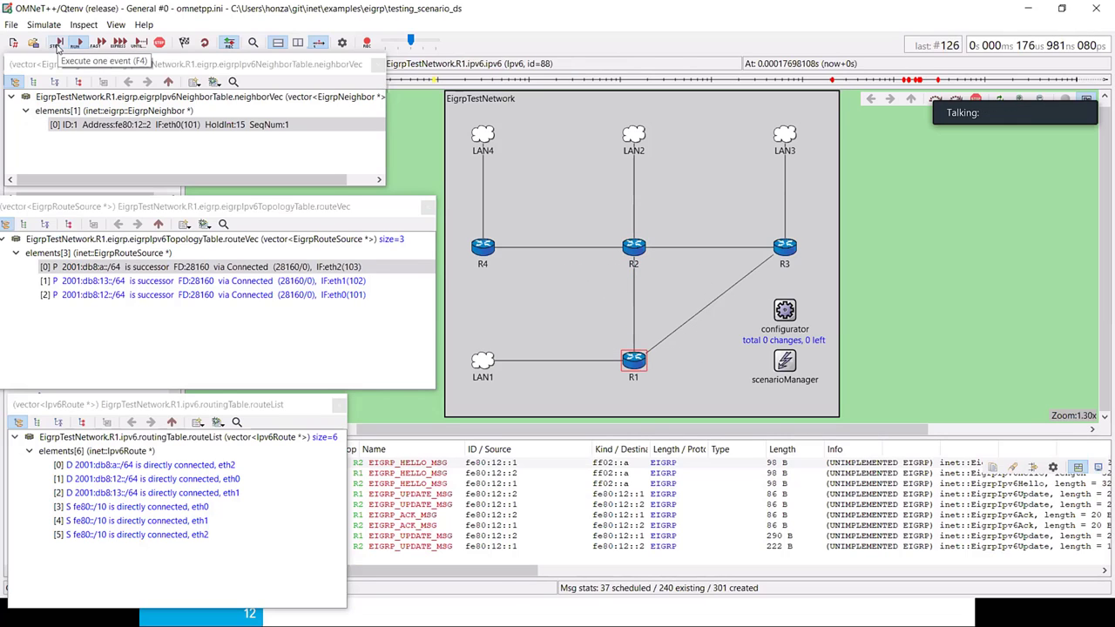
pyautogui.click(58, 45)
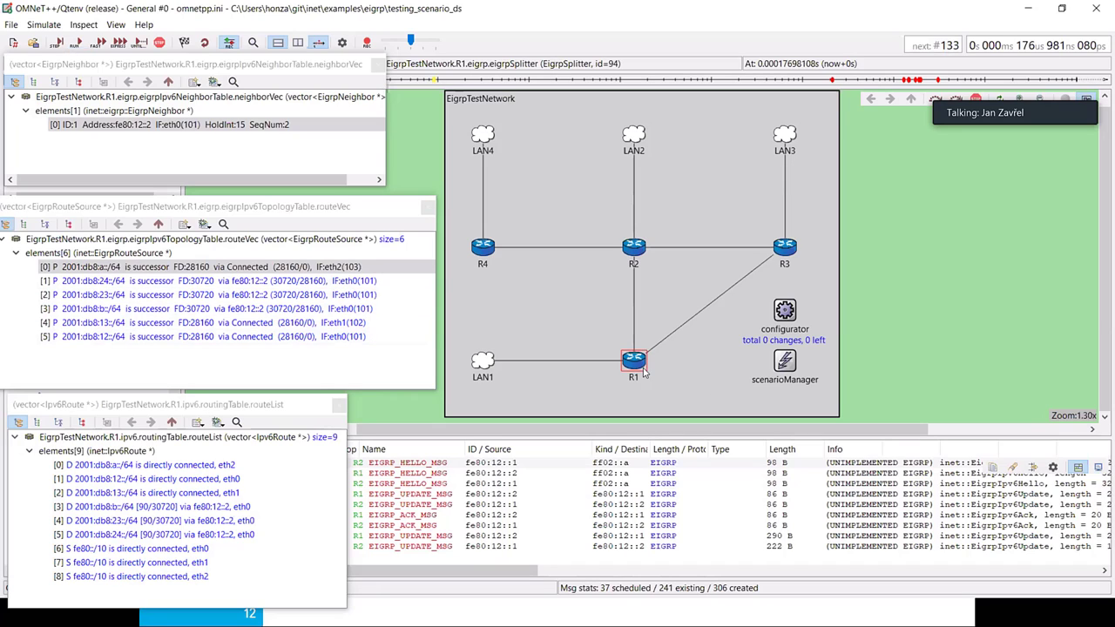
pyautogui.click(309, 306)
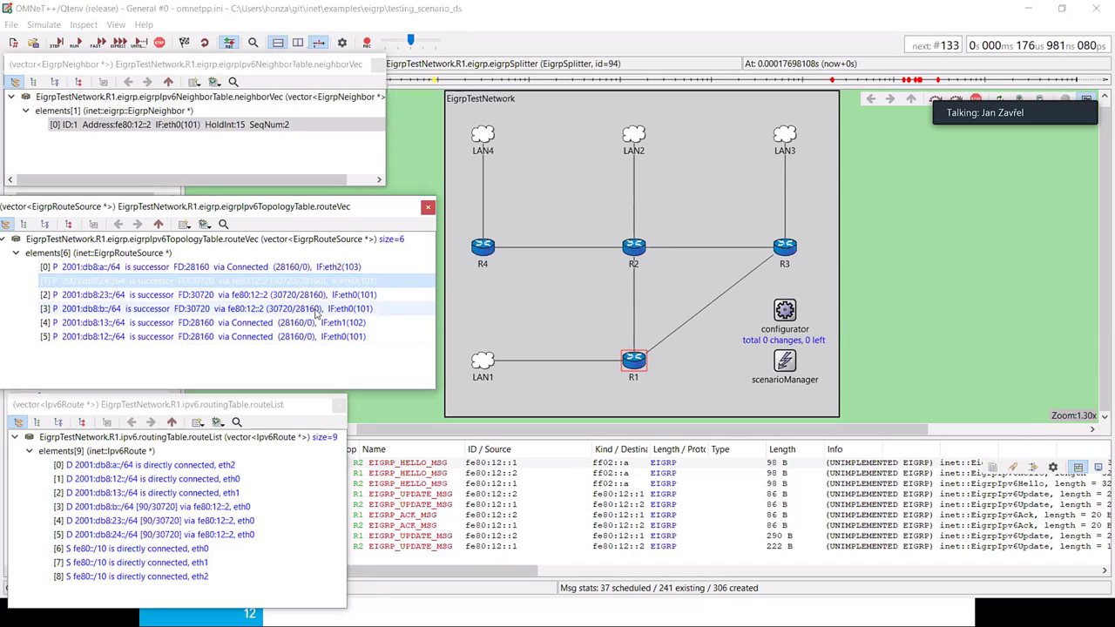
pyautogui.click(311, 296)
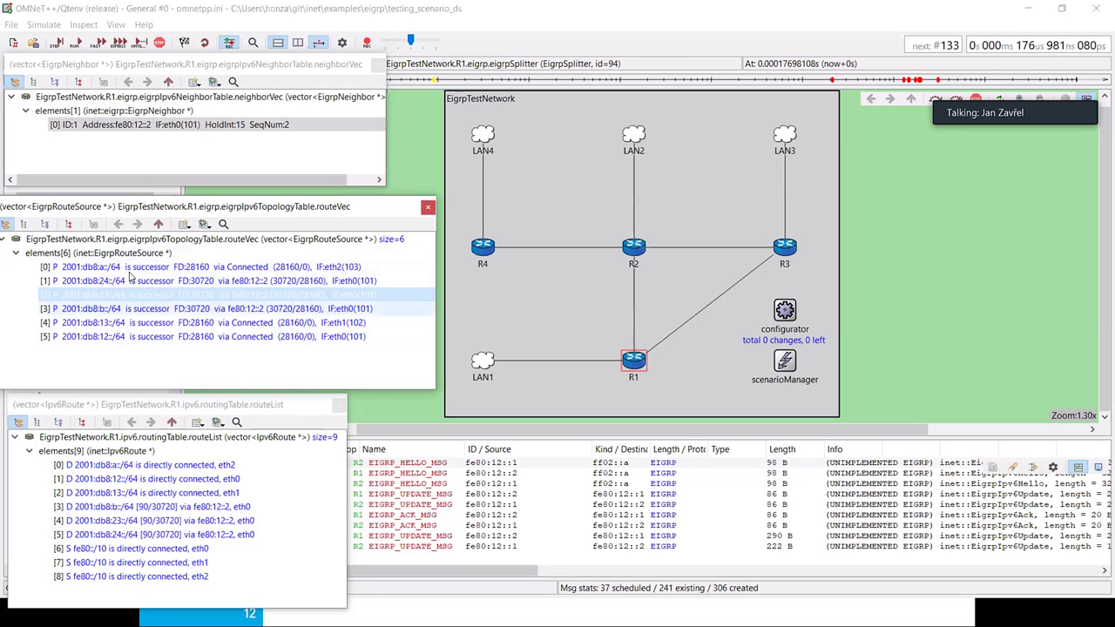
pyautogui.click(173, 322)
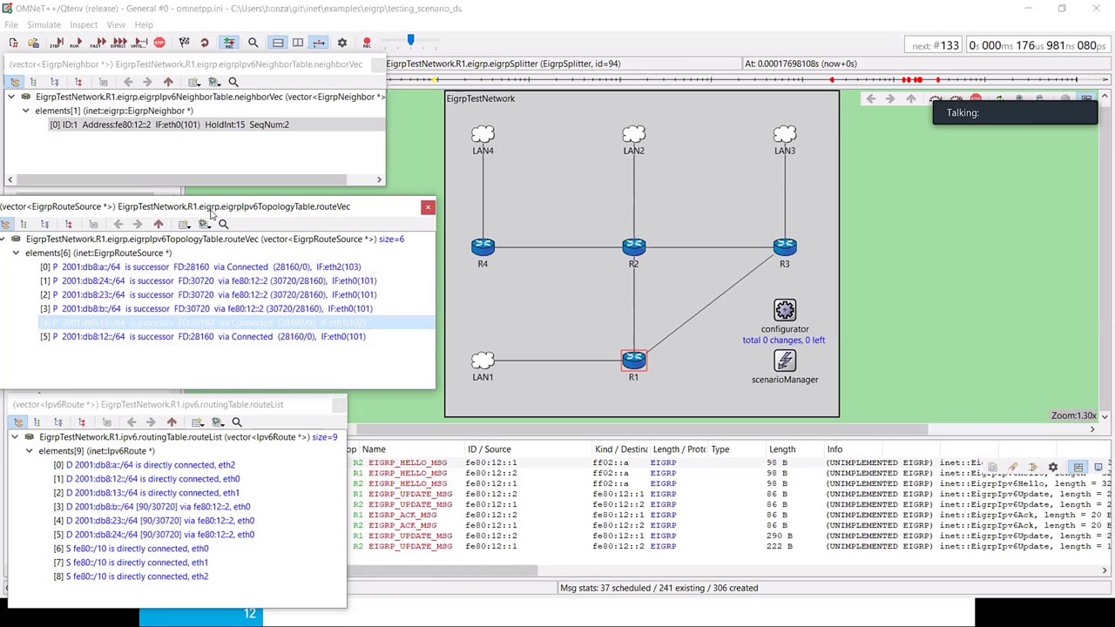
pyautogui.moveTo(211, 215); pyautogui.dragTo(216, 210)
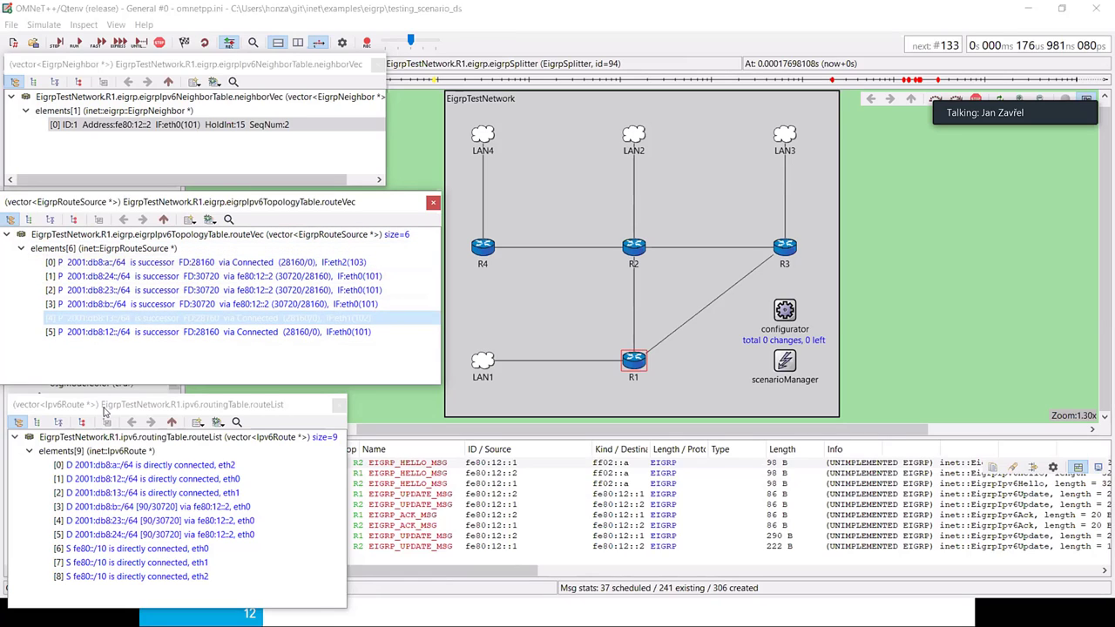
pyautogui.moveTo(207, 407); pyautogui.dragTo(200, 413)
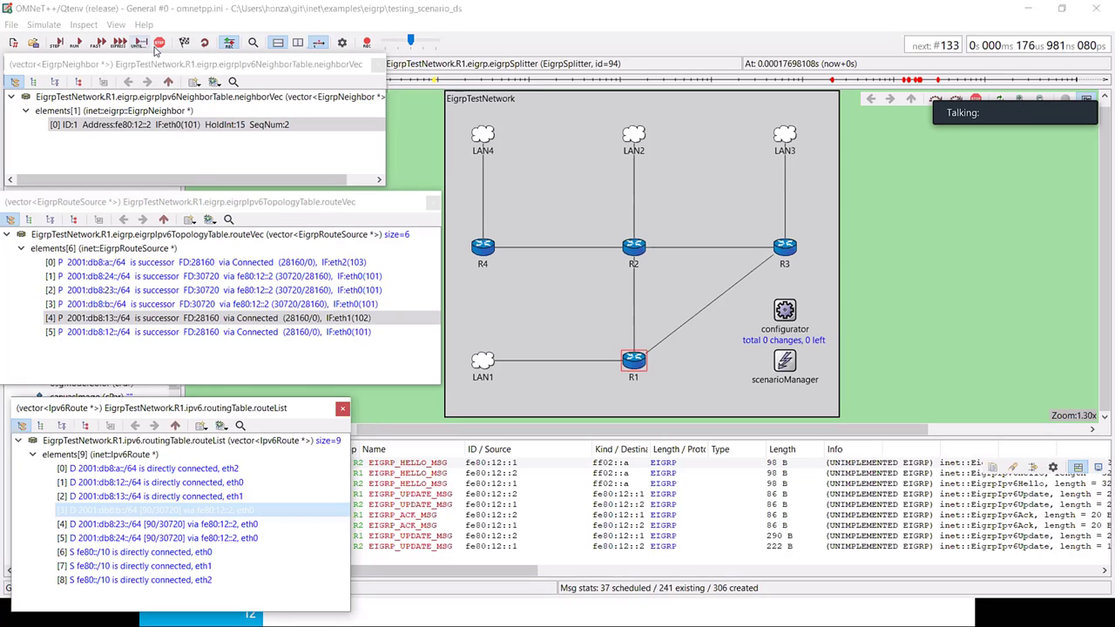
# Step: Run the simulation until 15s of simulation time in Fast (rare updates) mode
pyautogui.click(142, 43)
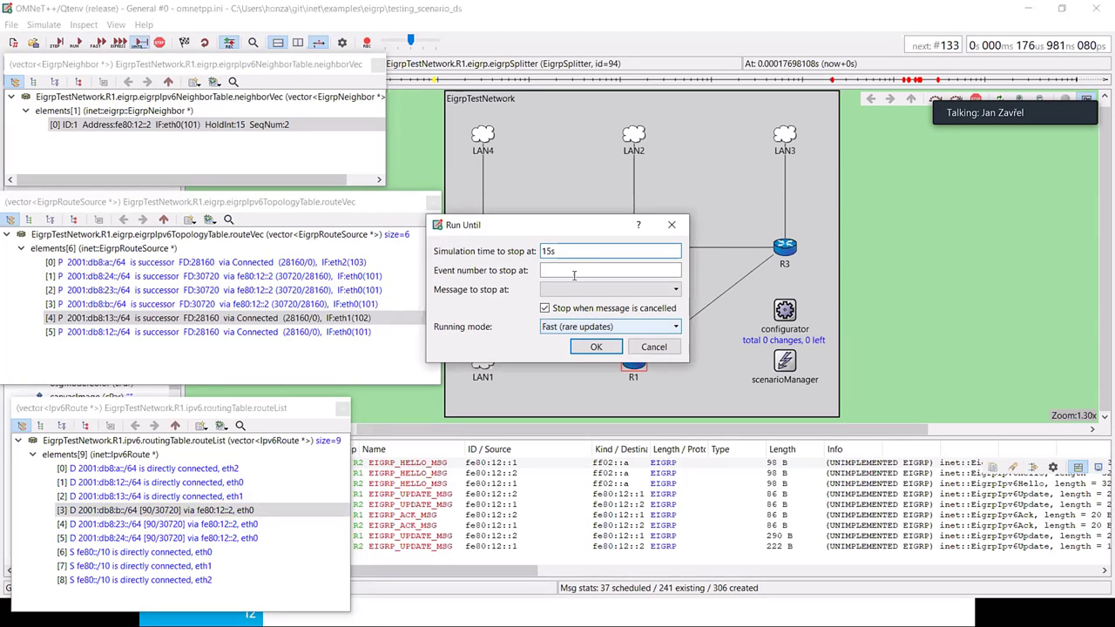
pyautogui.moveTo(575, 239); pyautogui.dragTo(592, 435)
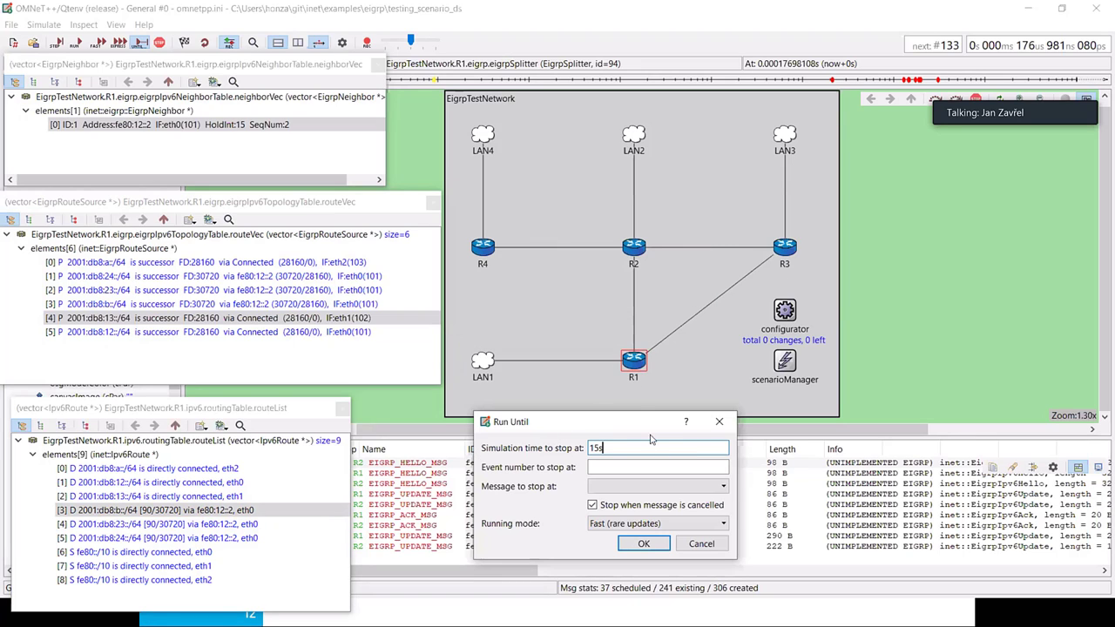
pyautogui.press('Return')
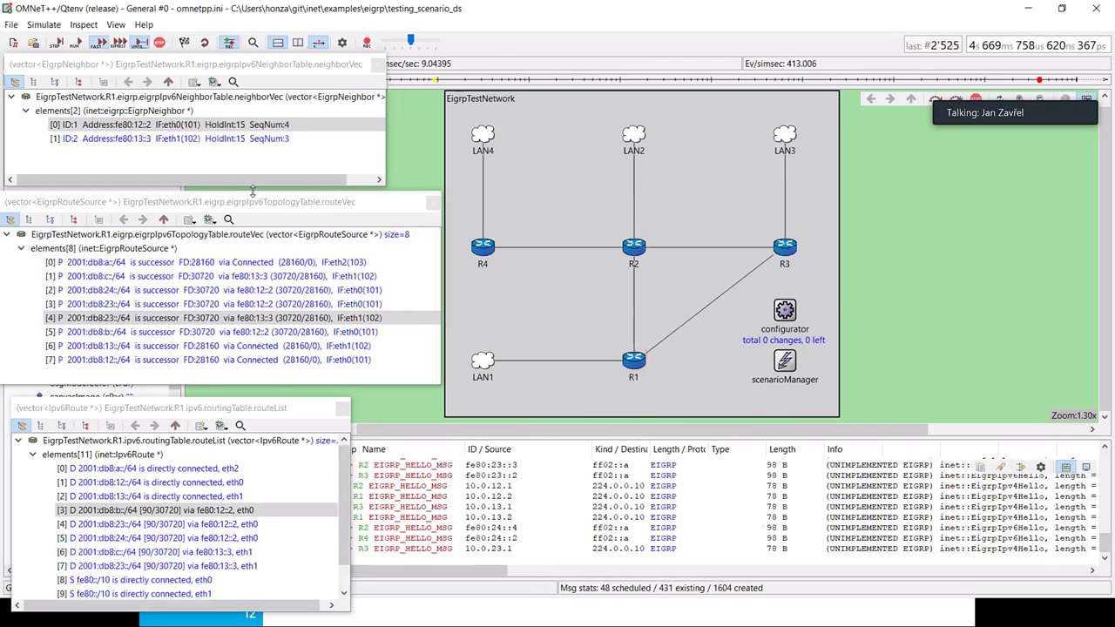
# Step: Review R1's full topology table and move the IPv6 routing table window slightly up to view its route list
pyautogui.scroll(-2, 375, 324)
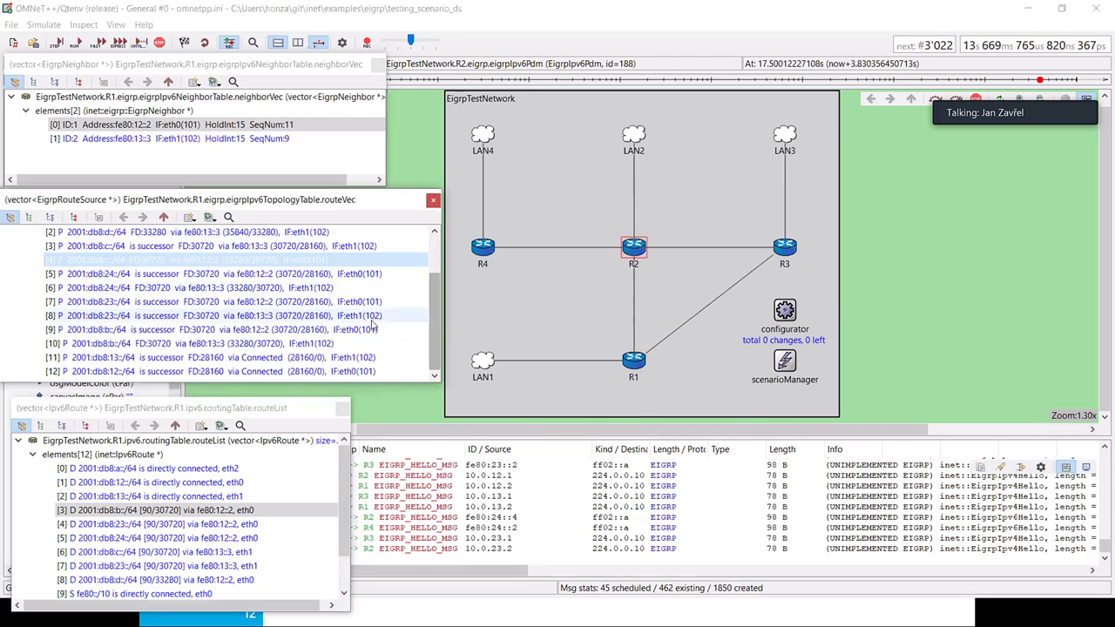
pyautogui.click(237, 409)
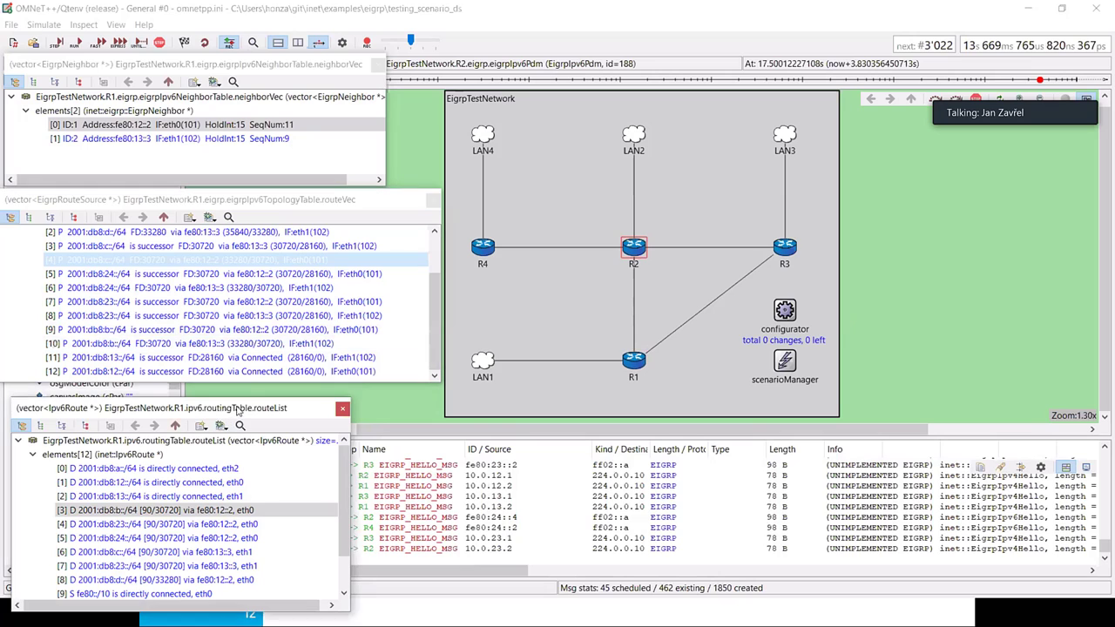
pyautogui.moveTo(237, 409); pyautogui.dragTo(239, 397)
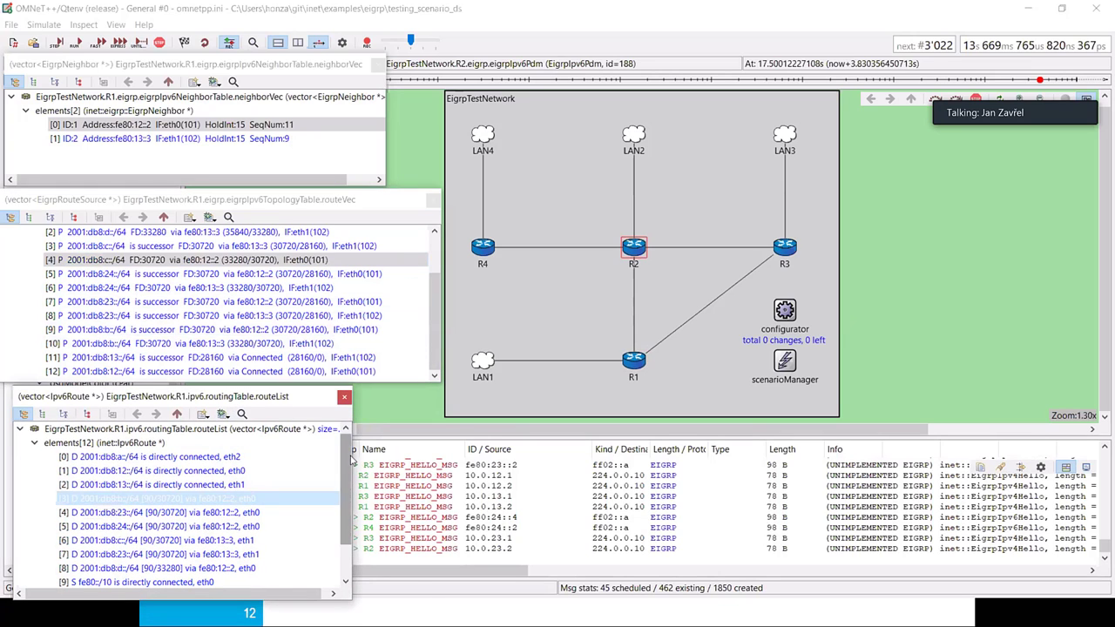
pyautogui.moveTo(345, 466)
pyautogui.mouseDown()
pyautogui.moveTo(335, 521)
pyautogui.moveTo(345, 449)
pyautogui.mouseUp()
pyautogui.moveTo(432, 288); pyautogui.dragTo(424, 268)
# Step: Compare the successor and alternative routes to 2001:db8:d::/64 and 2001:db8:c::/64 in R1's topology table
pyautogui.click(291, 277)
pyautogui.click(217, 263)
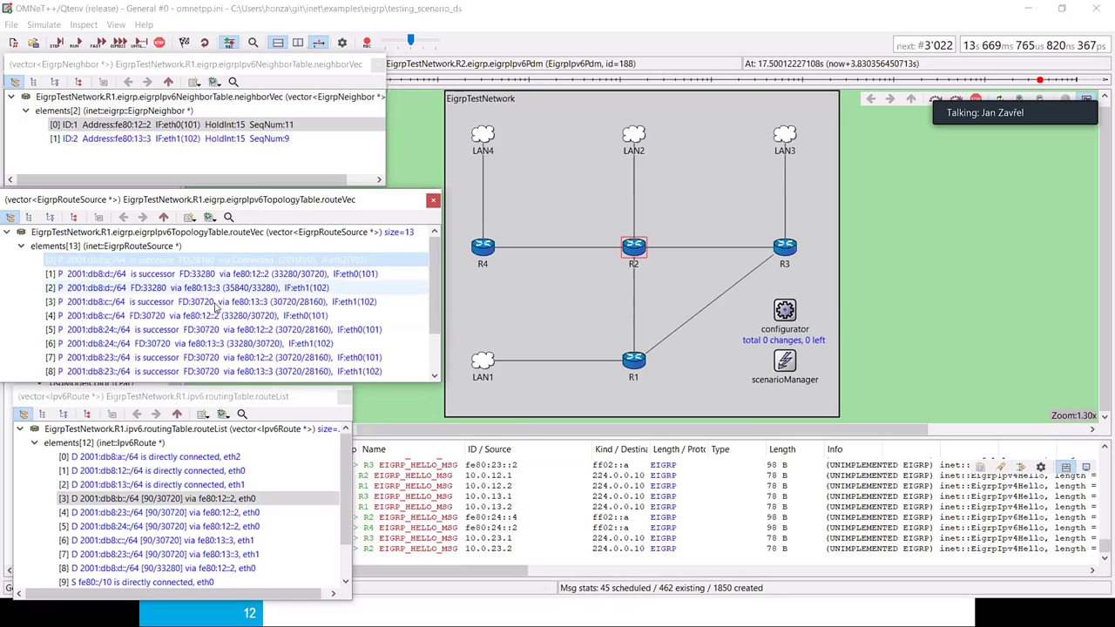
pyautogui.click(216, 304)
pyautogui.click(227, 291)
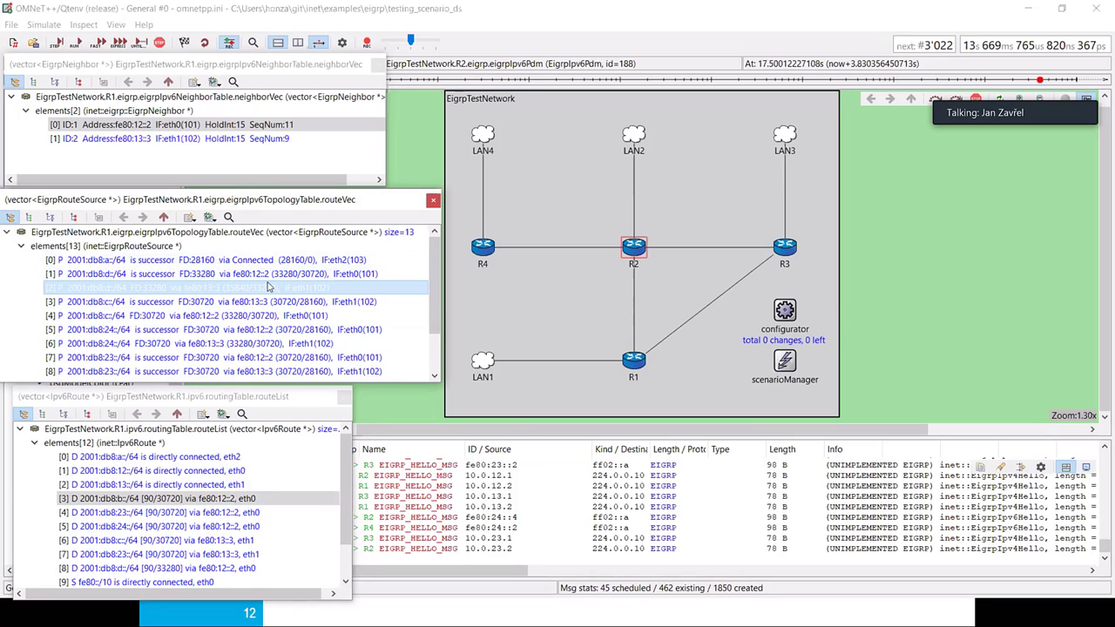
pyautogui.press('Up')
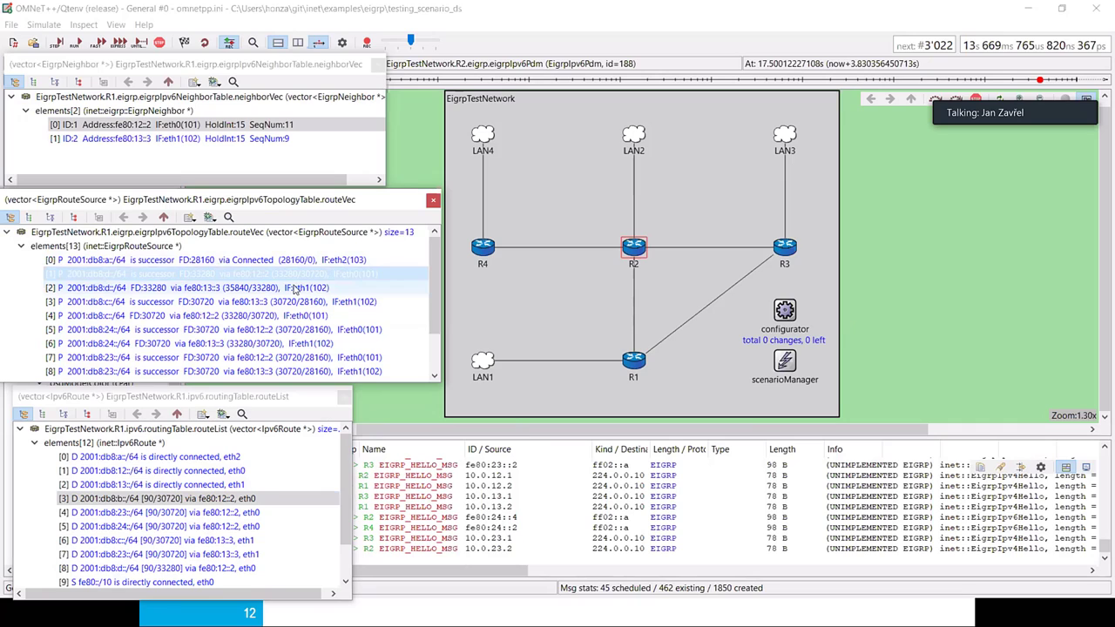
pyautogui.press('Down')
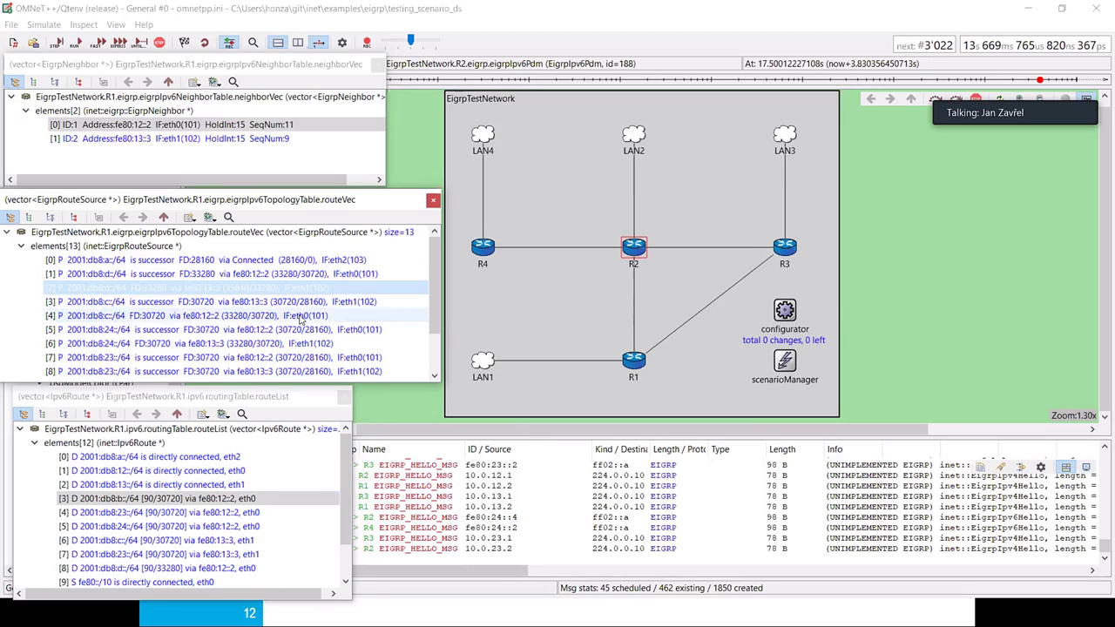
pyautogui.click(293, 277)
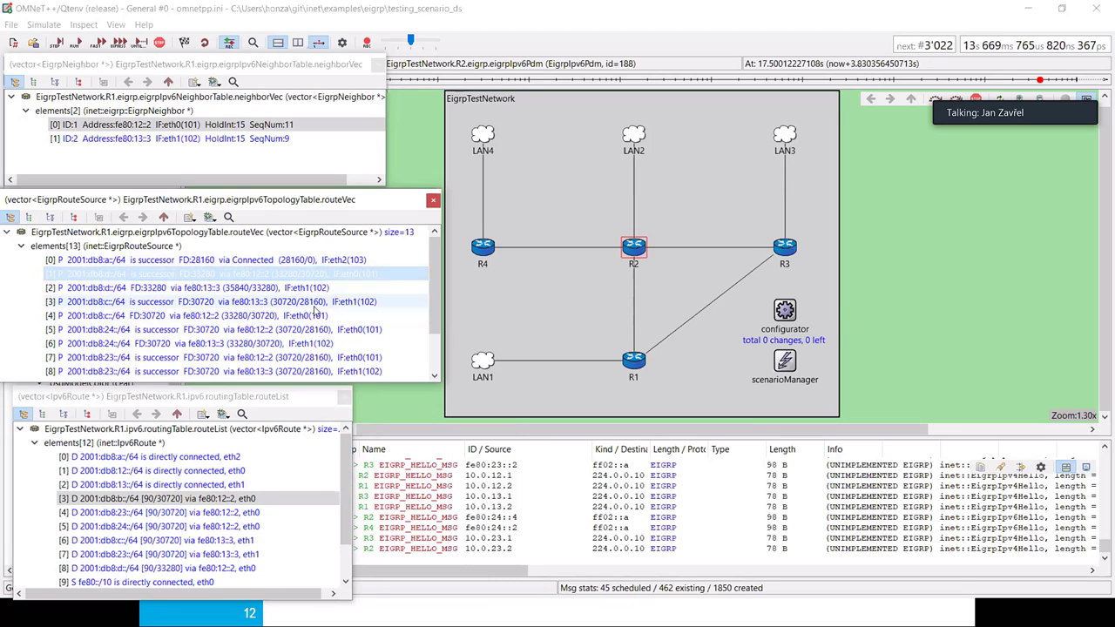
pyautogui.click(219, 291)
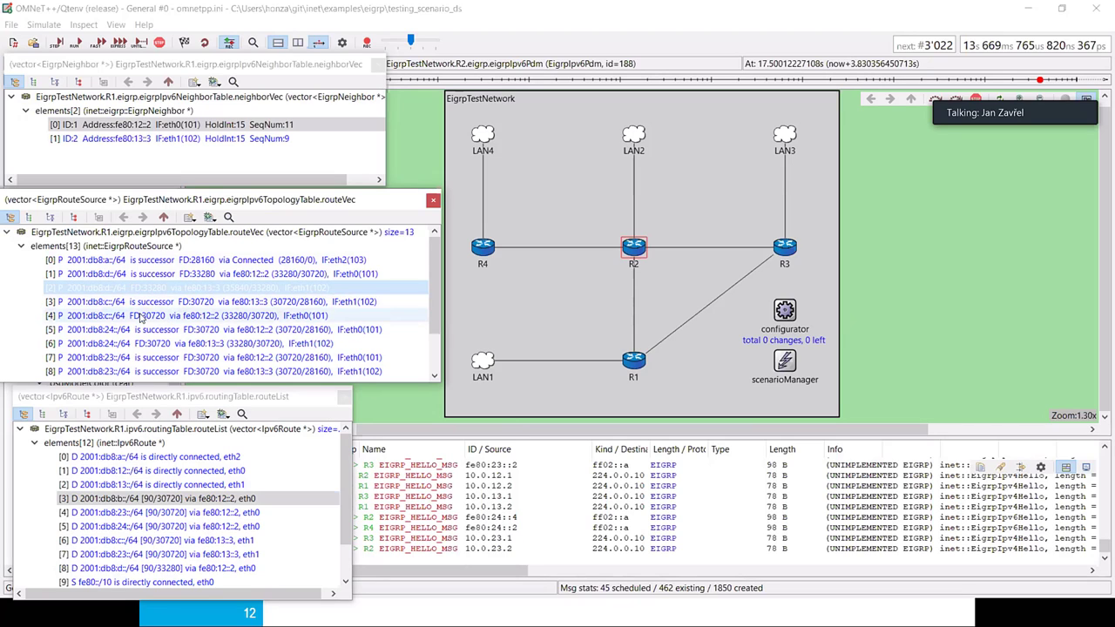
pyautogui.click(135, 316)
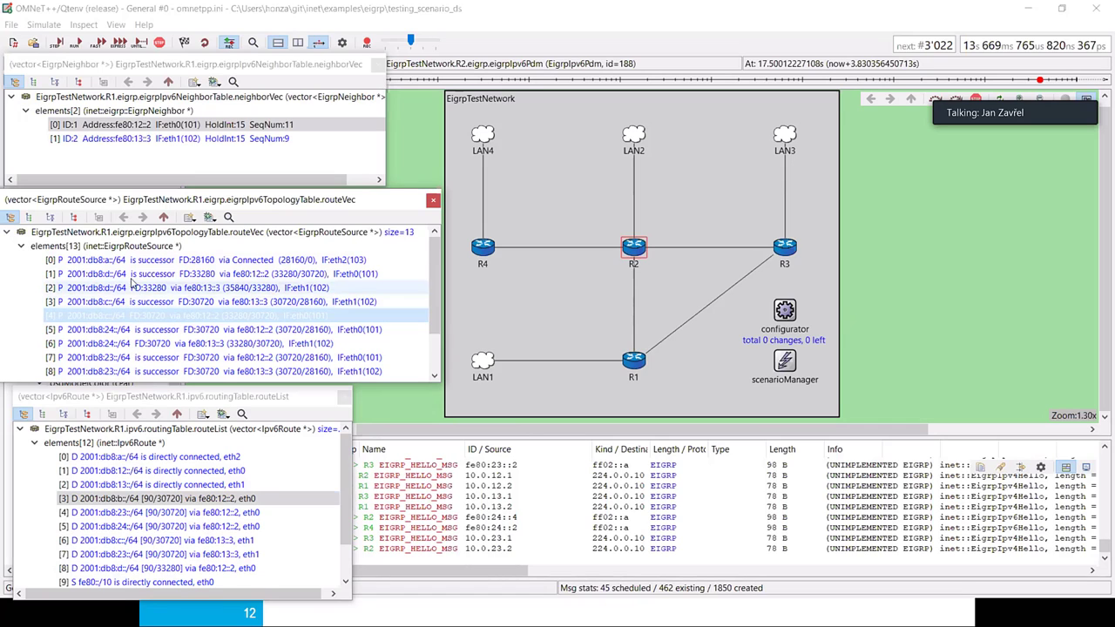
pyautogui.click(132, 286)
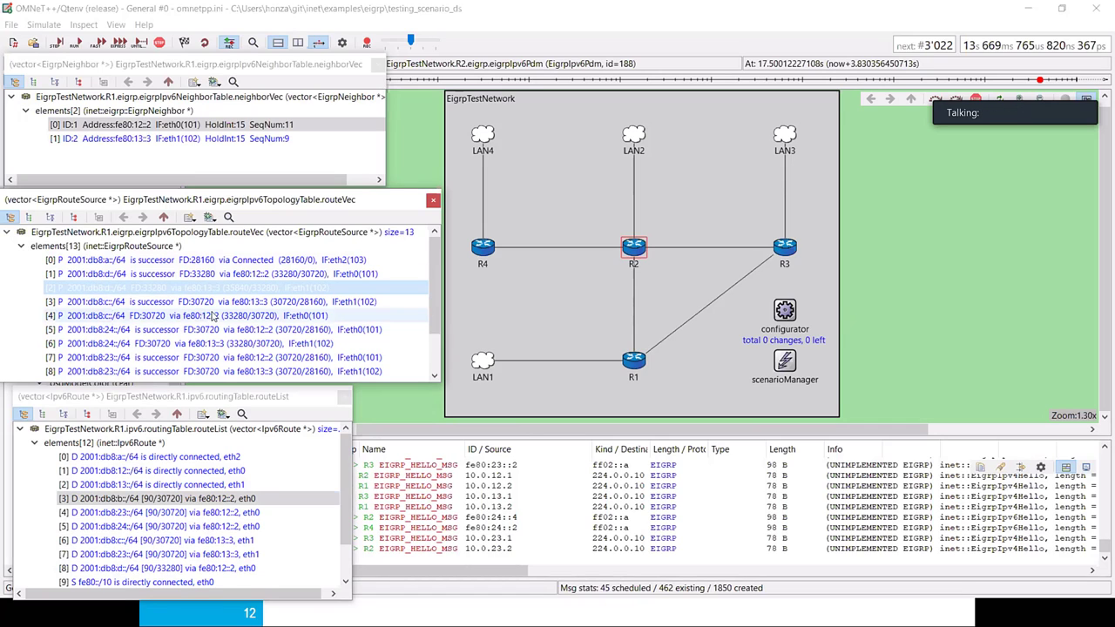
# Step: Examine the remaining entries of R1's topology table alongside the routes in its IPv6 routing table
pyautogui.scroll(-1, 211, 317)
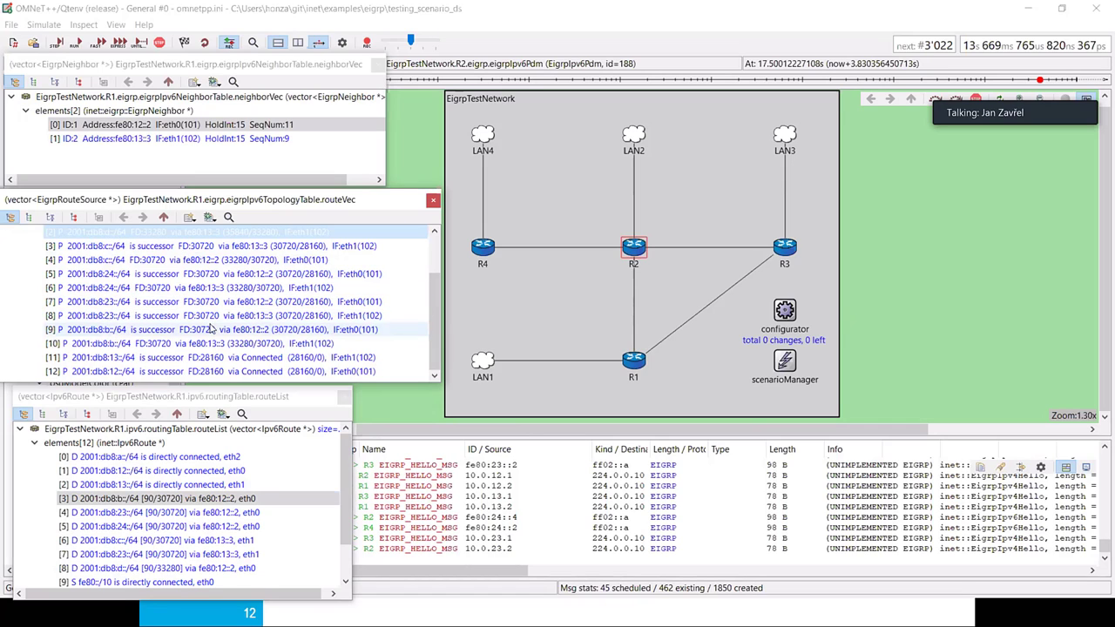
pyautogui.click(222, 386)
pyautogui.scroll(-1, 204, 477)
pyautogui.scroll(1, 204, 477)
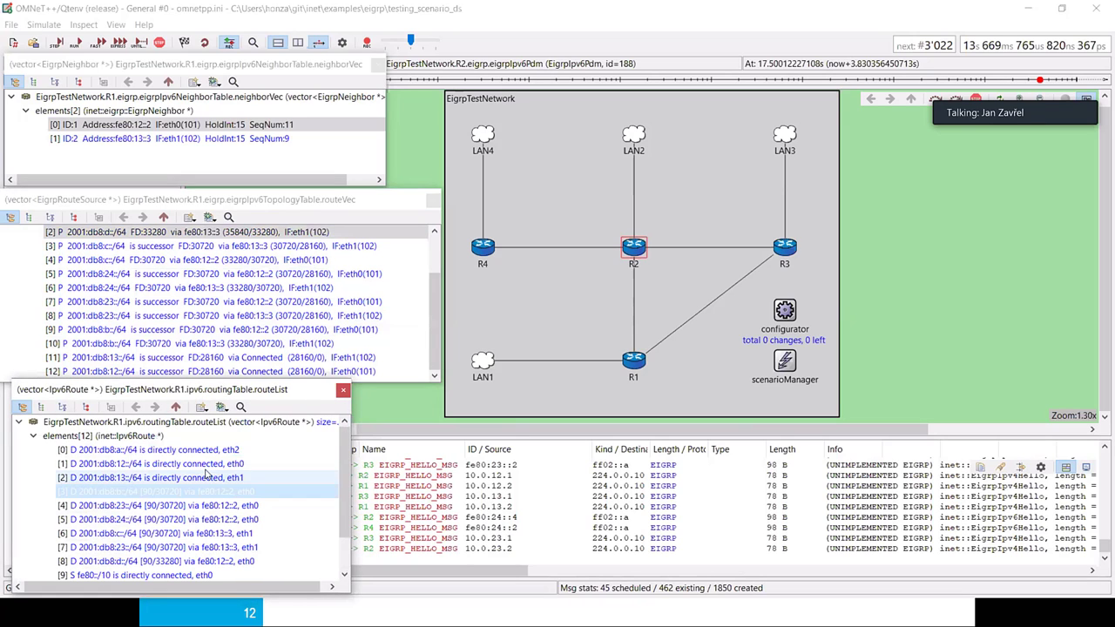
pyautogui.click(433, 338)
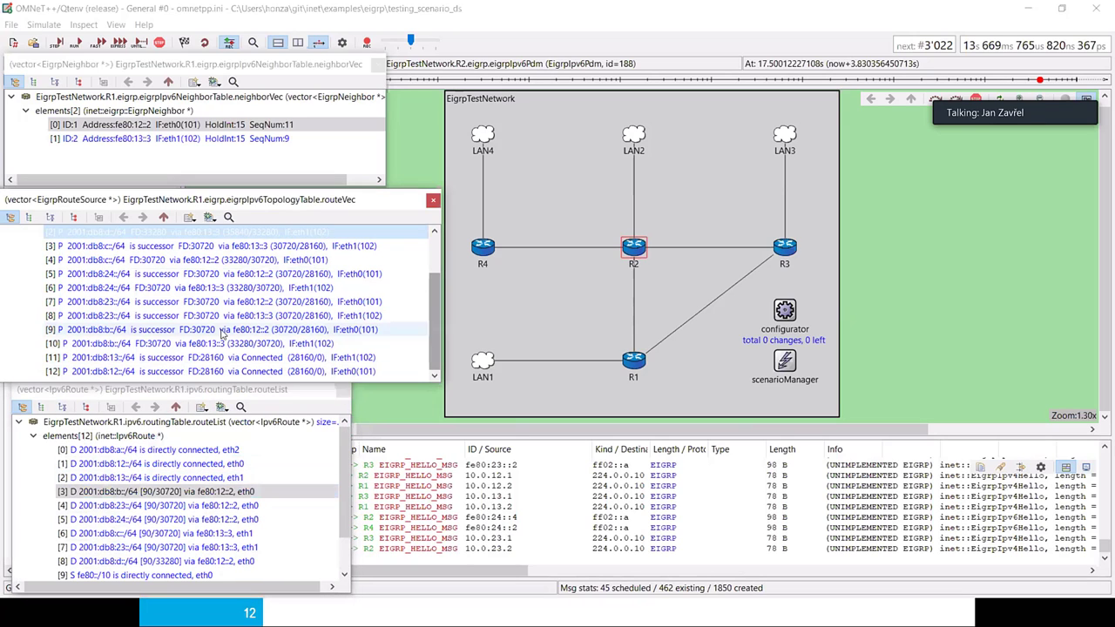
pyautogui.scroll(1, 224, 333)
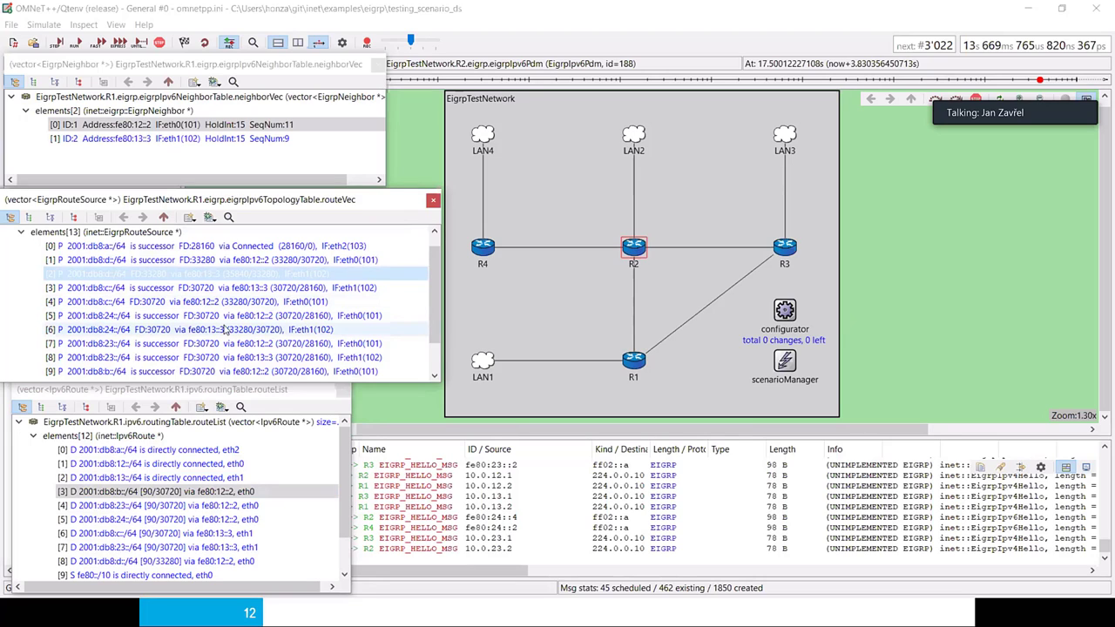
# Step: Compare the 2001:db8:d::/64 entries in R1's topology table with the matching route in its IPv6 routing table
pyautogui.click(112, 265)
pyautogui.click(112, 272)
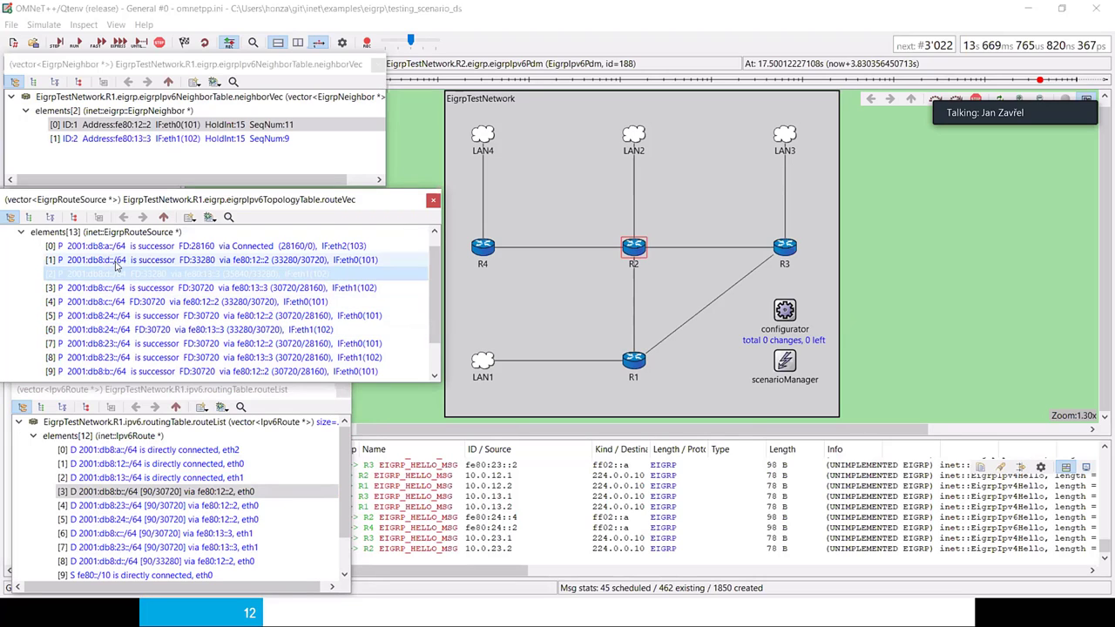
pyautogui.click(115, 263)
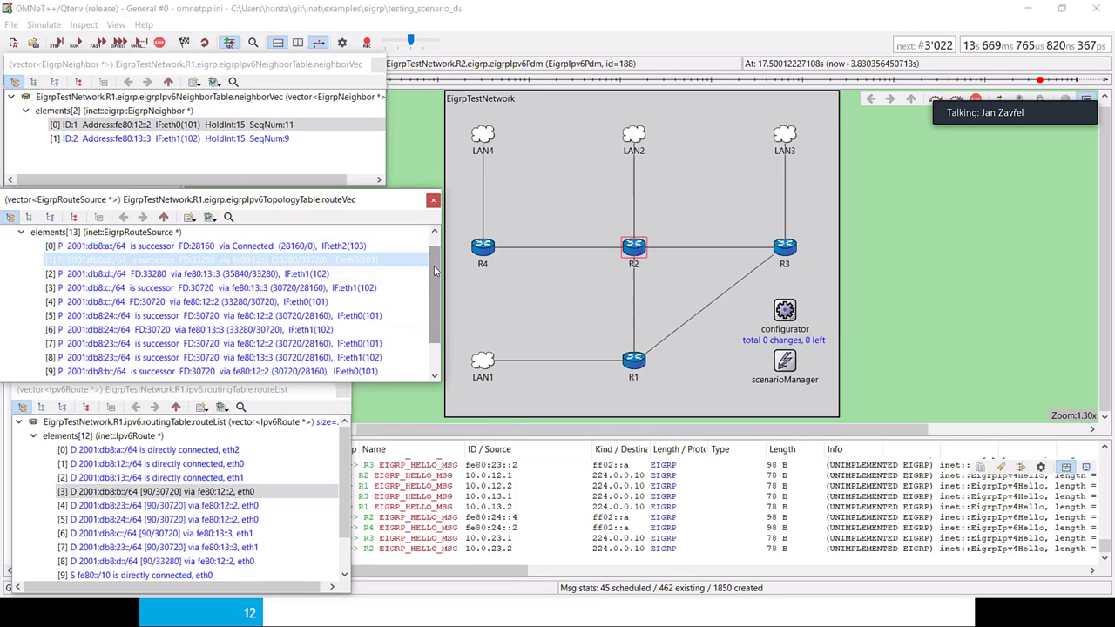
pyautogui.scroll(-1, 435, 271)
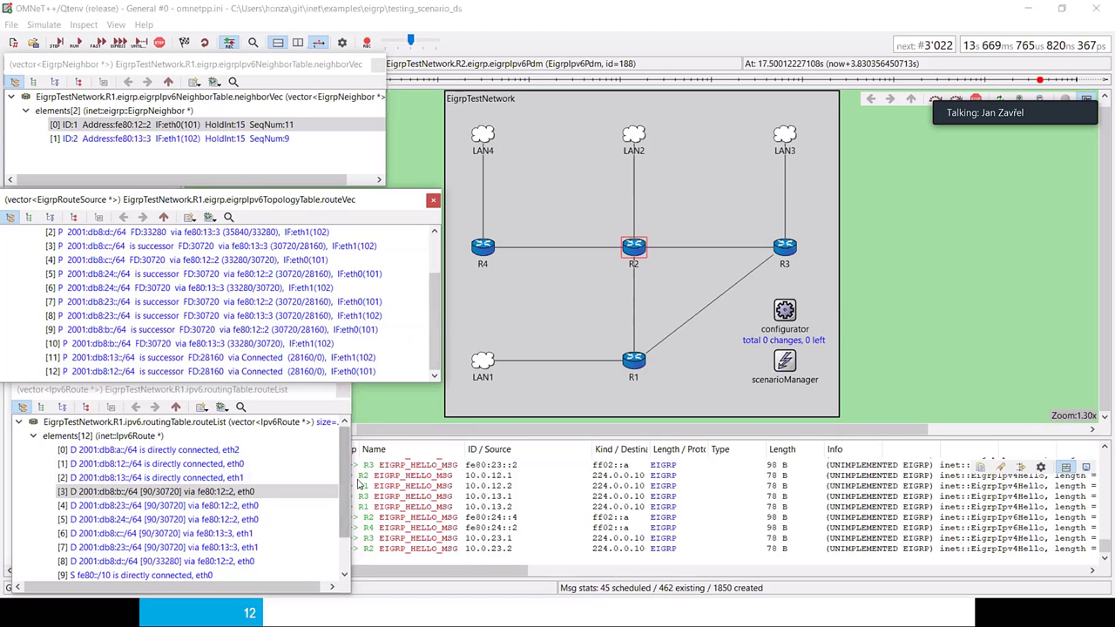
pyautogui.click(209, 492)
pyautogui.scroll(-3, 187, 519)
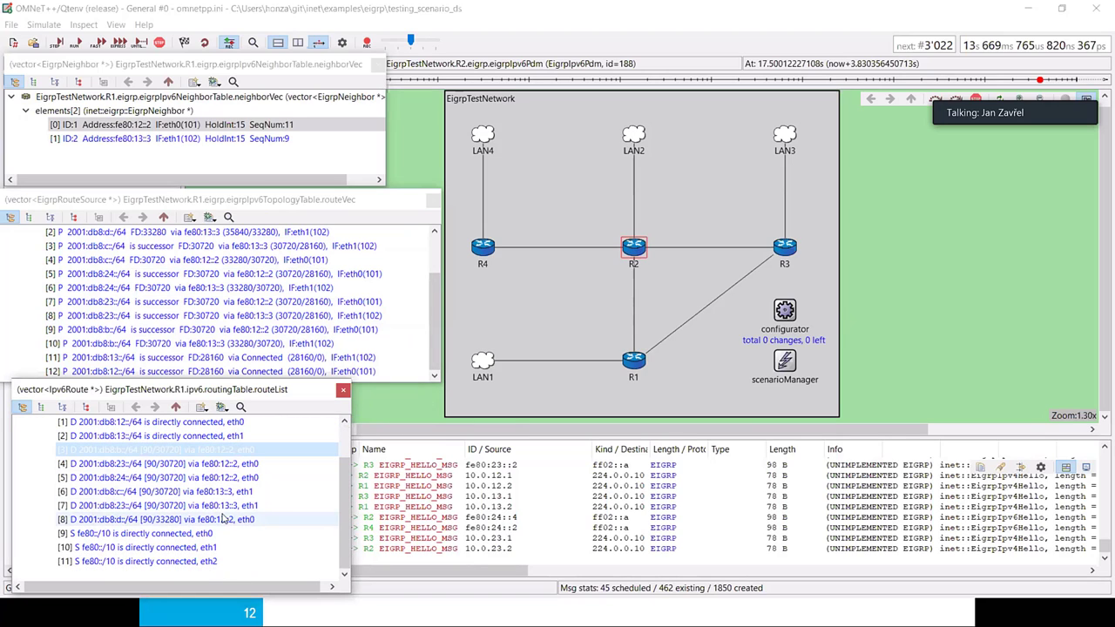
pyautogui.scroll(1, 216, 530)
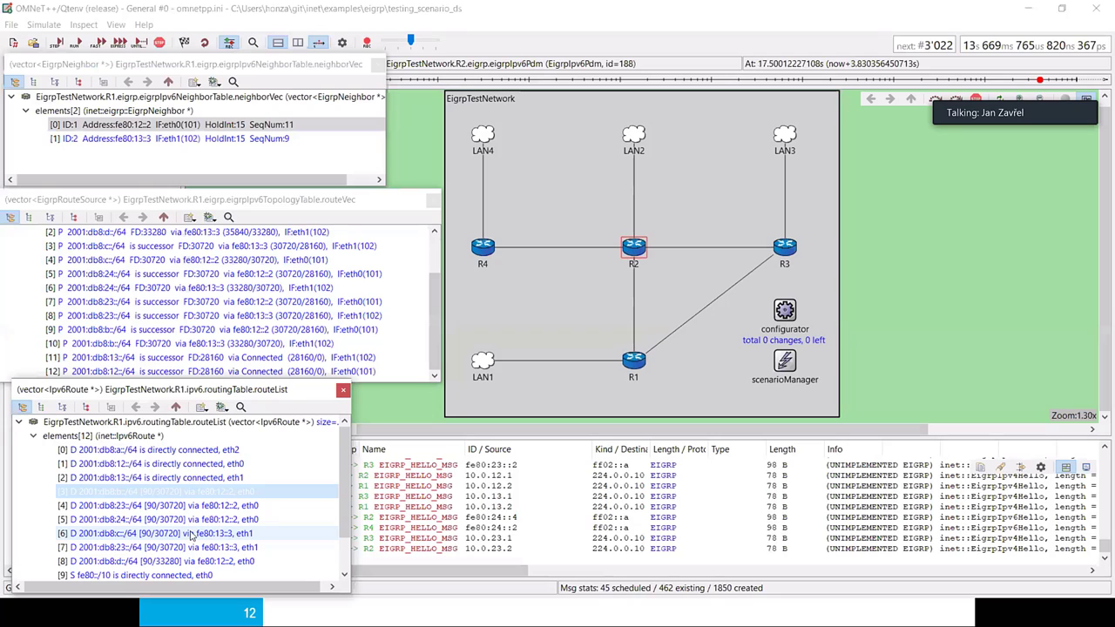
pyautogui.click(130, 561)
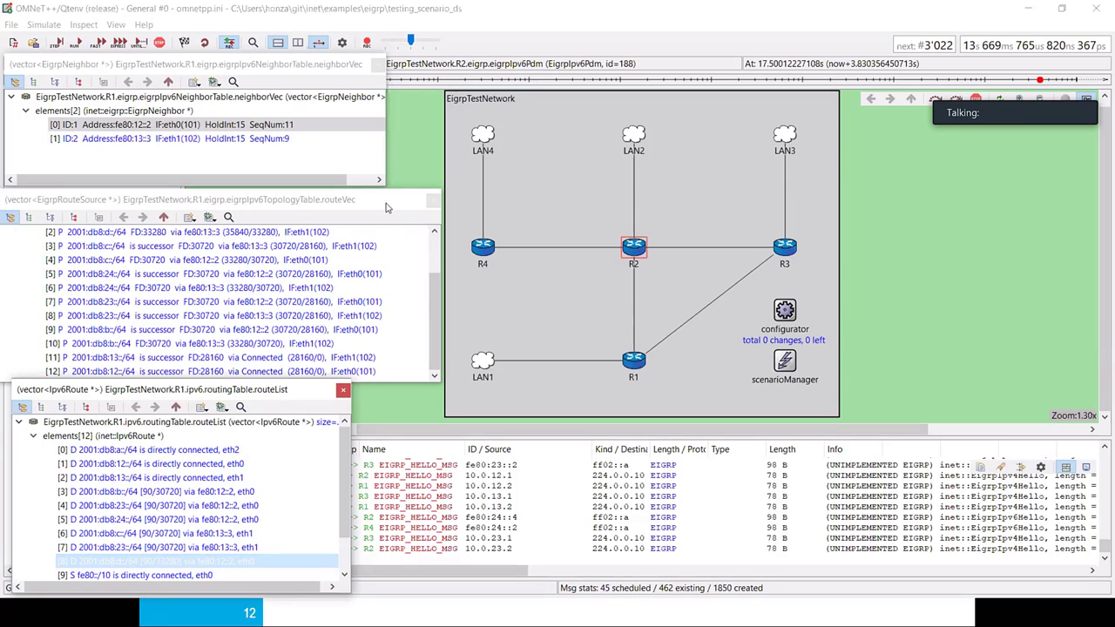
# Step: Shift R1's IPv6 neighbor table window slightly and review the entries for neighbors fe80:12::2 and fe80:13::3
pyautogui.click(208, 156)
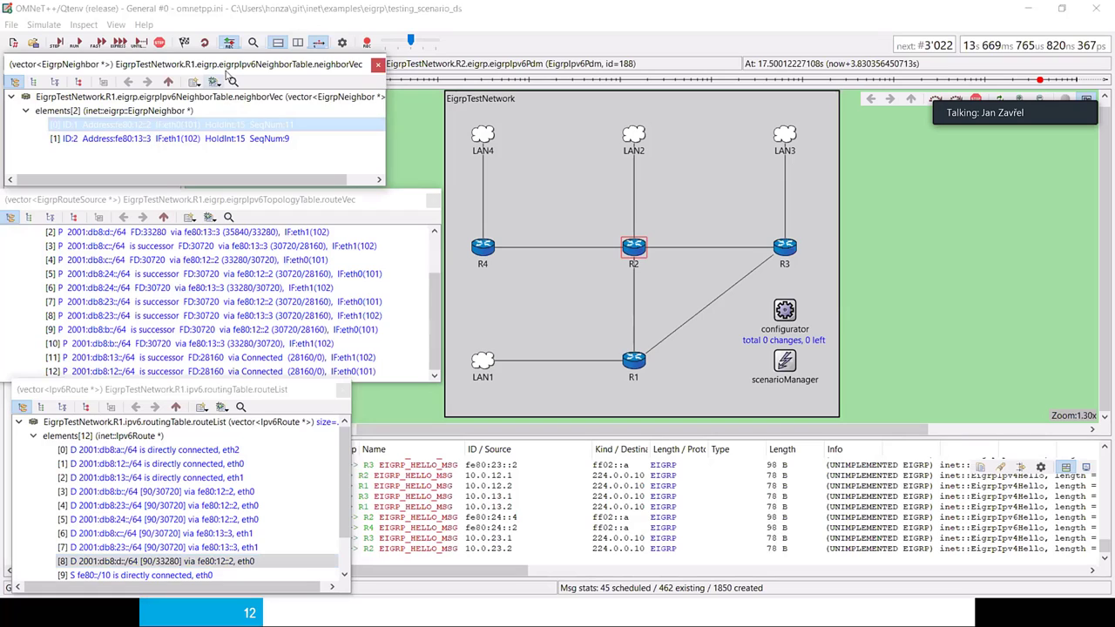
pyautogui.moveTo(229, 69); pyautogui.dragTo(236, 70)
pyautogui.click(244, 141)
pyautogui.click(243, 128)
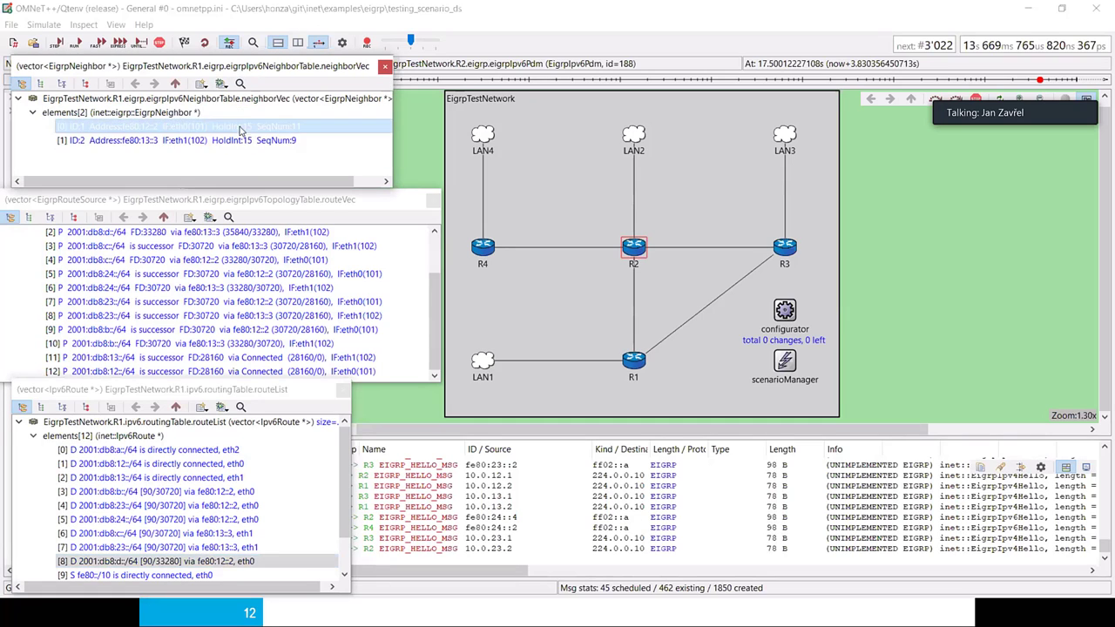
pyautogui.click(244, 139)
pyautogui.click(247, 128)
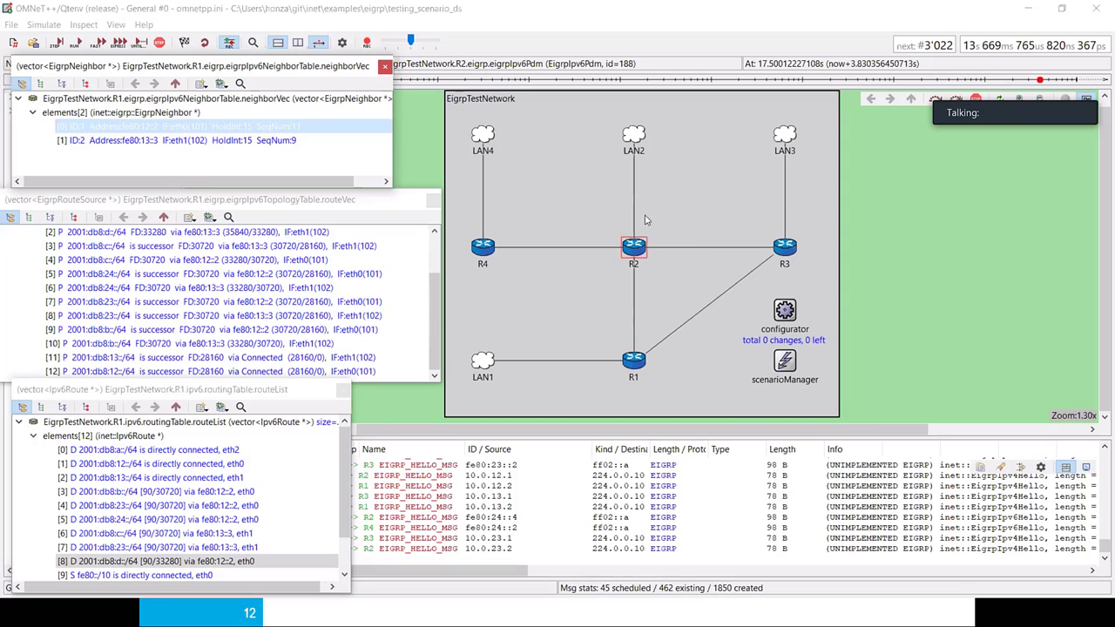
# Step: Switch to prezentace-v2.pdf in Adobe Acrobat and mark both route listings on the Comparing Outcomes slide with freehand braces along their left edge
pyautogui.hotkey('alt', 'Tab')
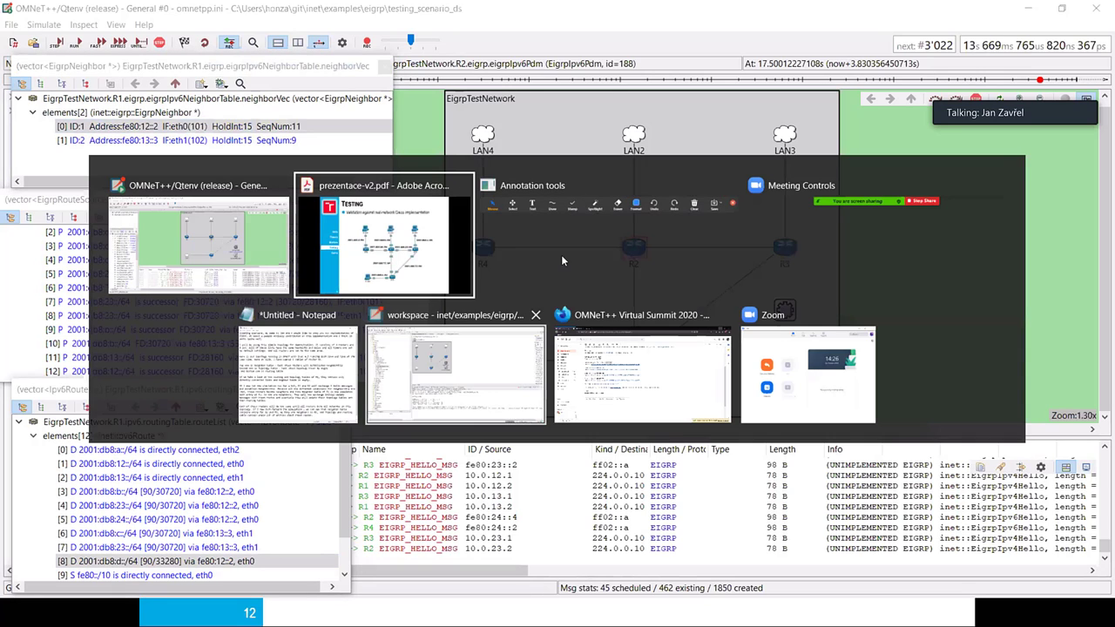
pyautogui.click(426, 284)
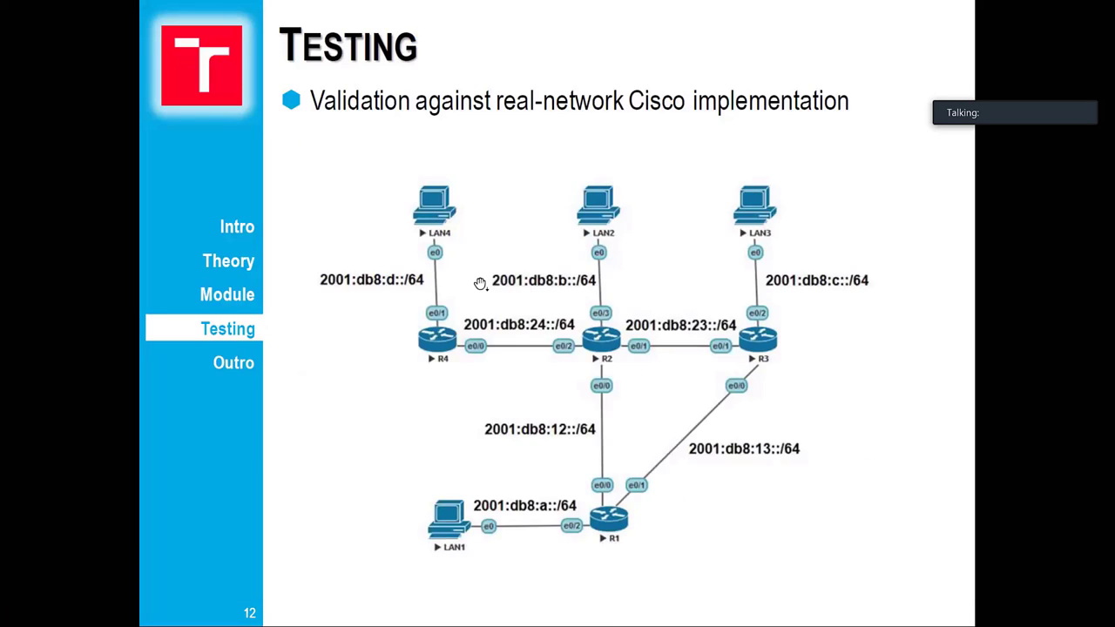
pyautogui.click(480, 285)
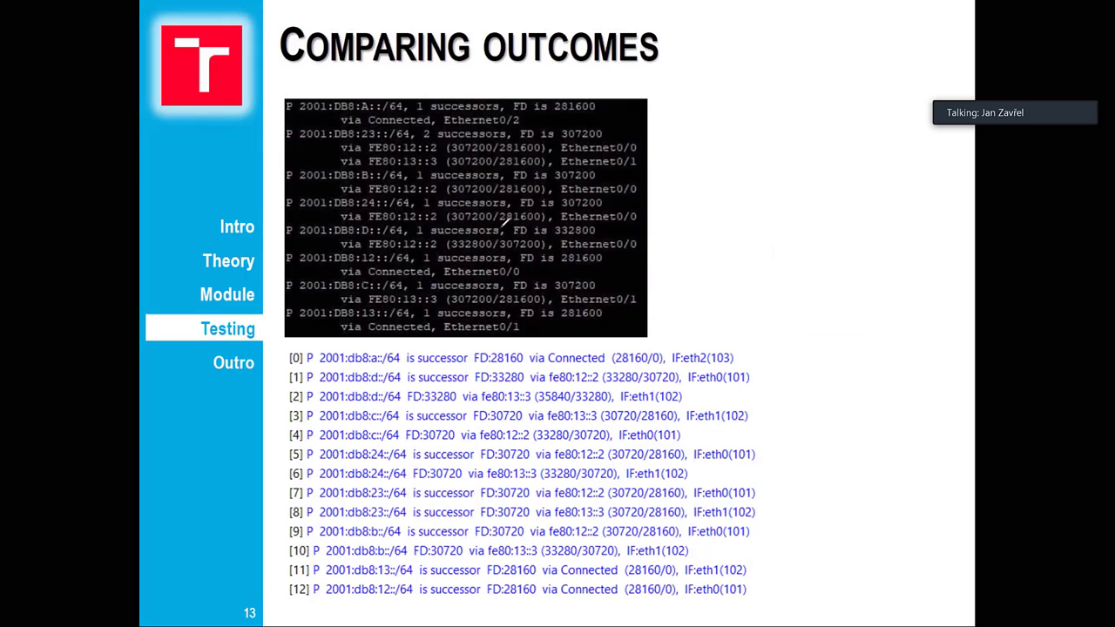
pyautogui.moveTo(305, 85)
pyautogui.mouseDown()
pyautogui.moveTo(278, 96)
pyautogui.moveTo(272, 280)
pyautogui.moveTo(296, 345)
pyautogui.moveTo(277, 410)
pyautogui.moveTo(274, 599)
pyautogui.moveTo(298, 601)
pyautogui.mouseUp()
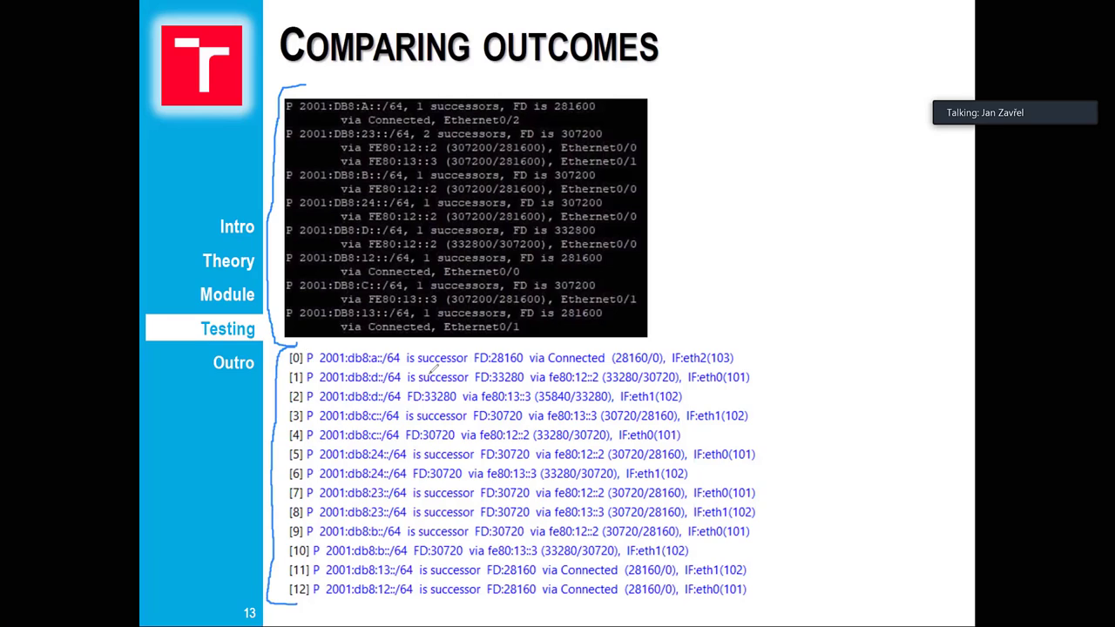